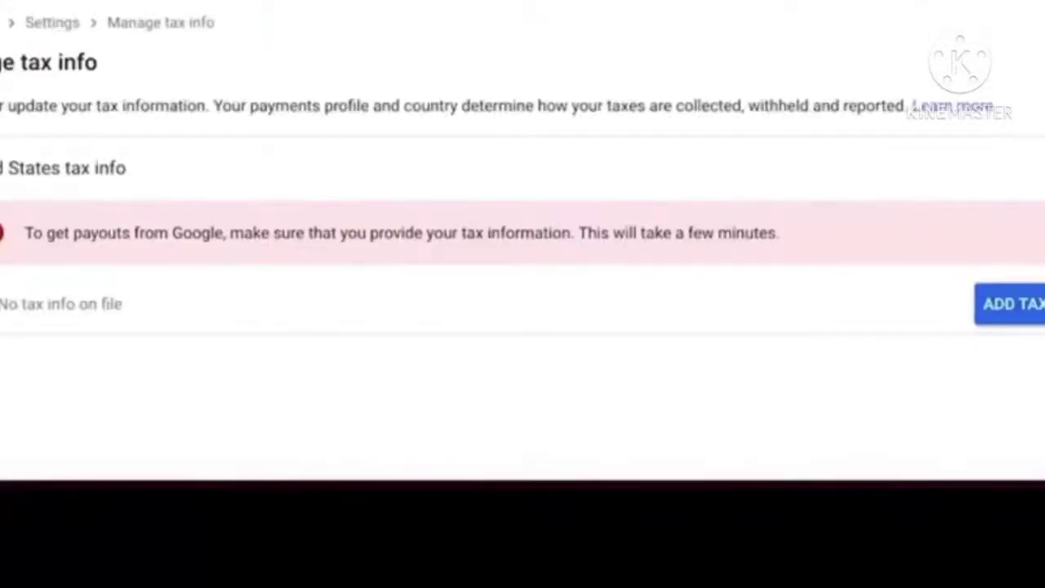
- Begin adding United States tax info and verify identity with the Google account password
click(1014, 309)
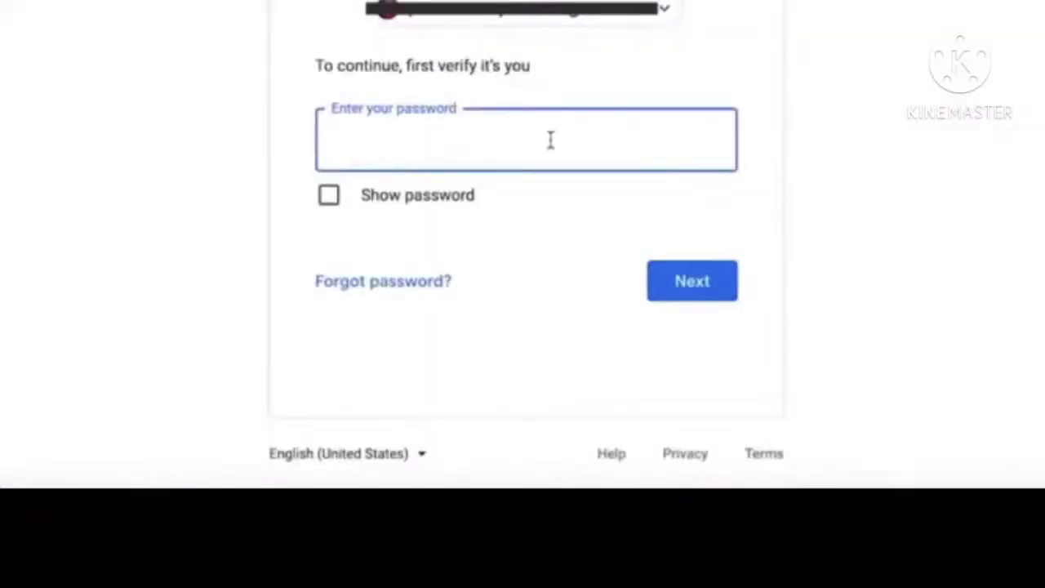
text(****)
click(699, 267)
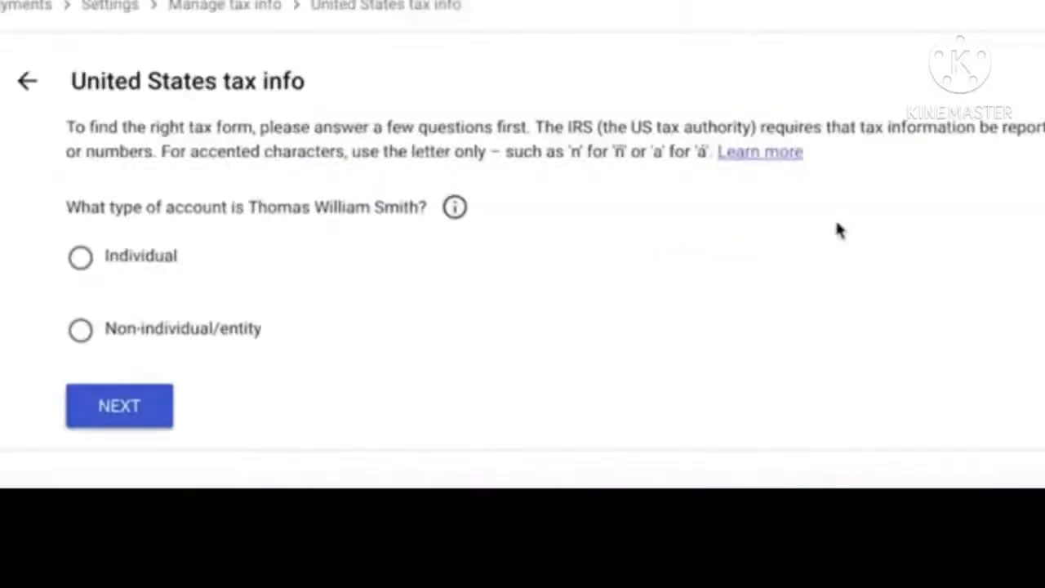
- Declare an Individual account, not a US citizen or resident, and start the W-8BEN form
click(80, 259)
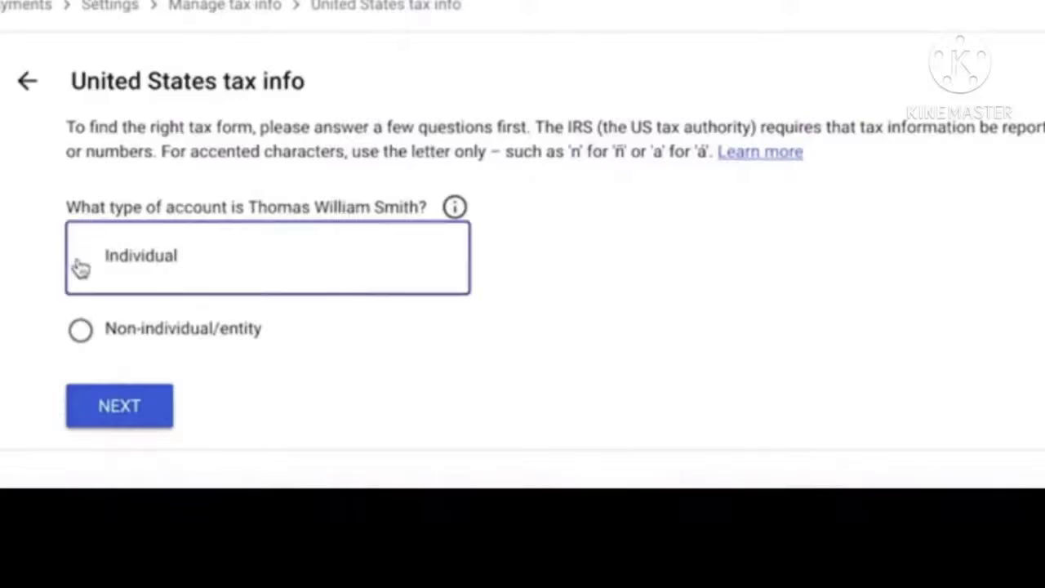
click(144, 413)
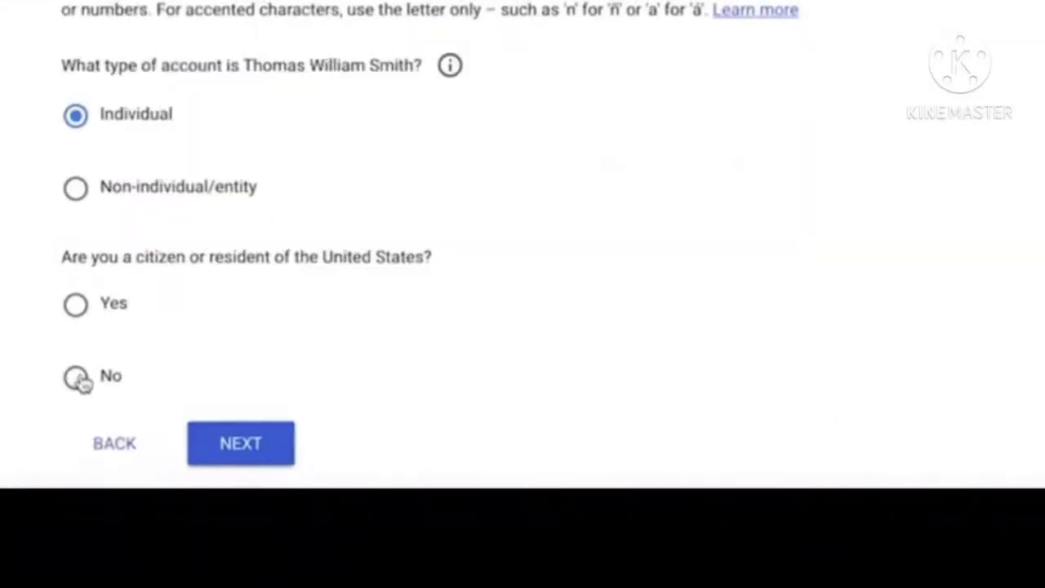
click(78, 379)
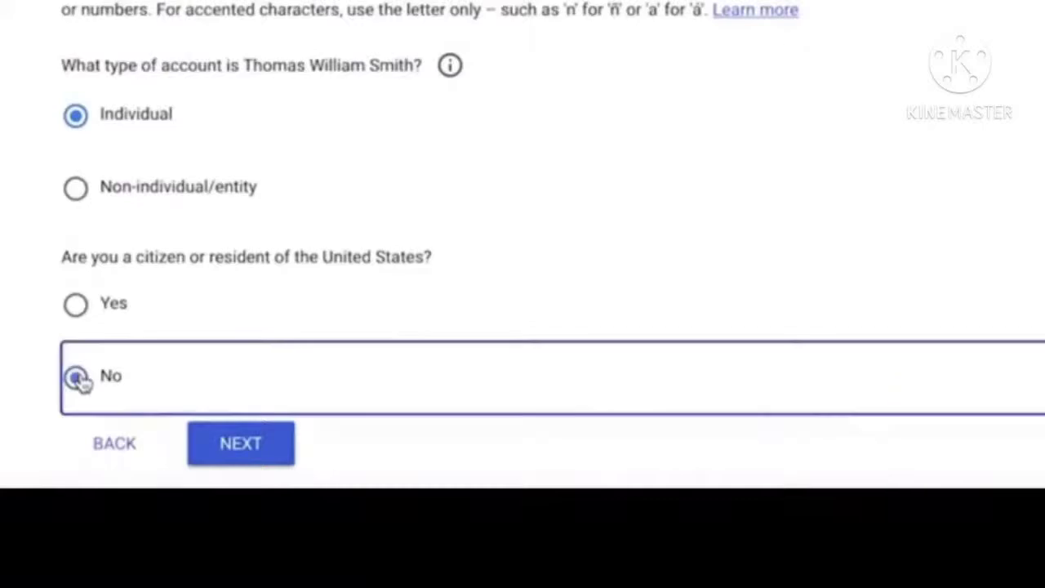
click(239, 445)
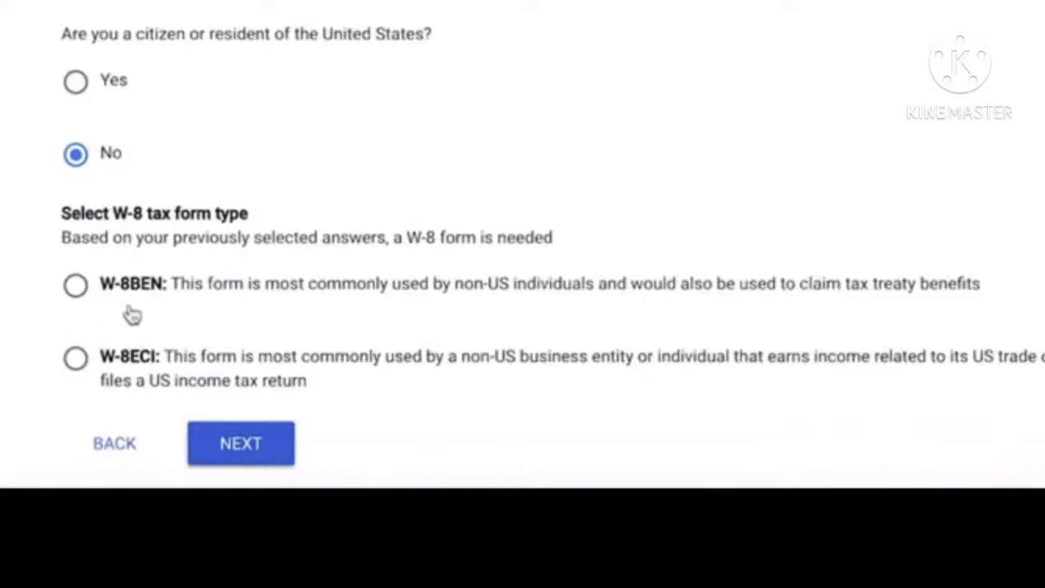
click(76, 287)
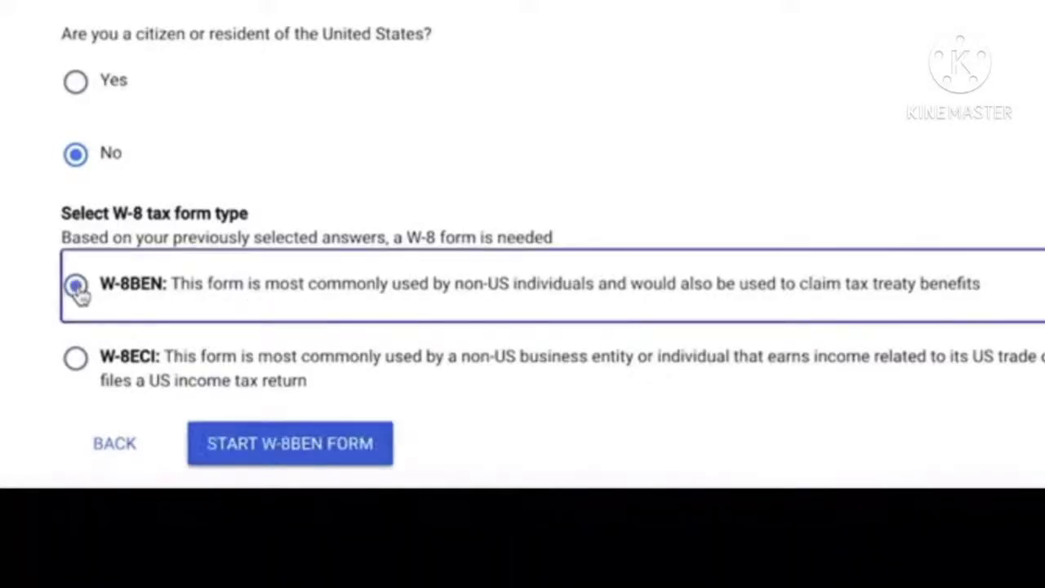
click(304, 445)
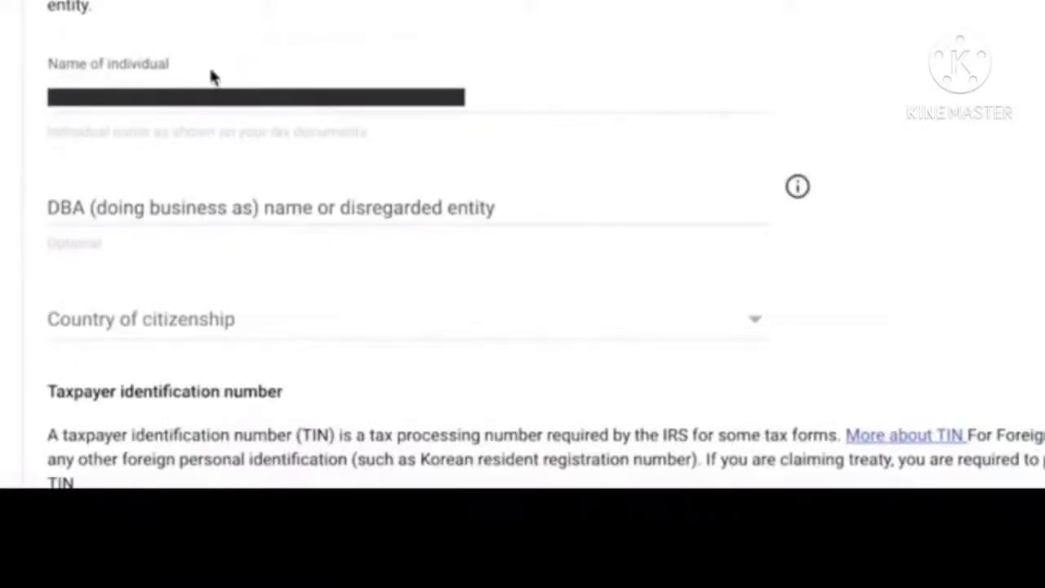
- Choose United Kingdom as country of citizenship and enter the foreign TIN
scroll(37, 98, down, 1)
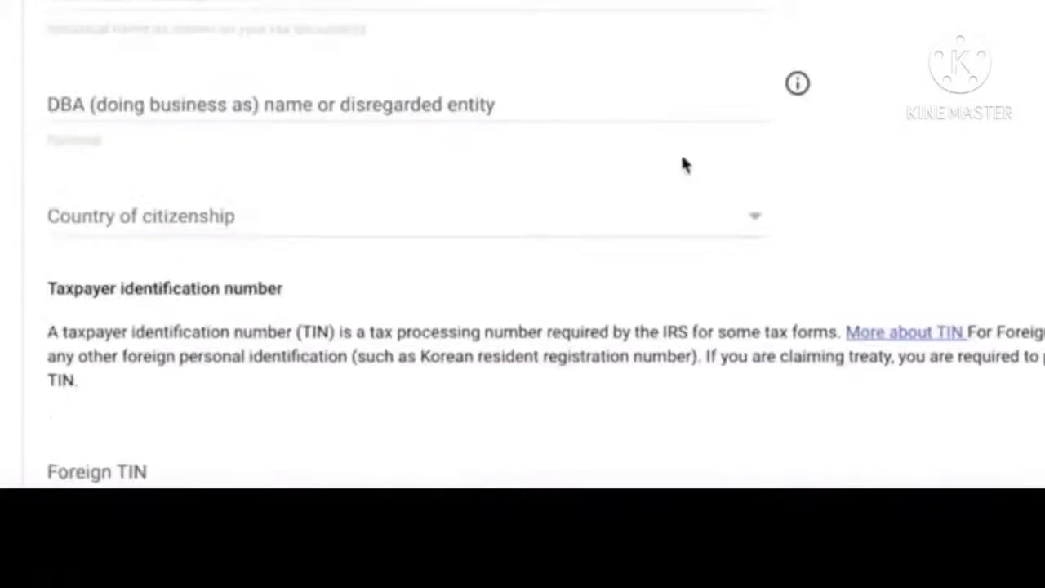
click(557, 222)
scroll(408, 205, down, 20)
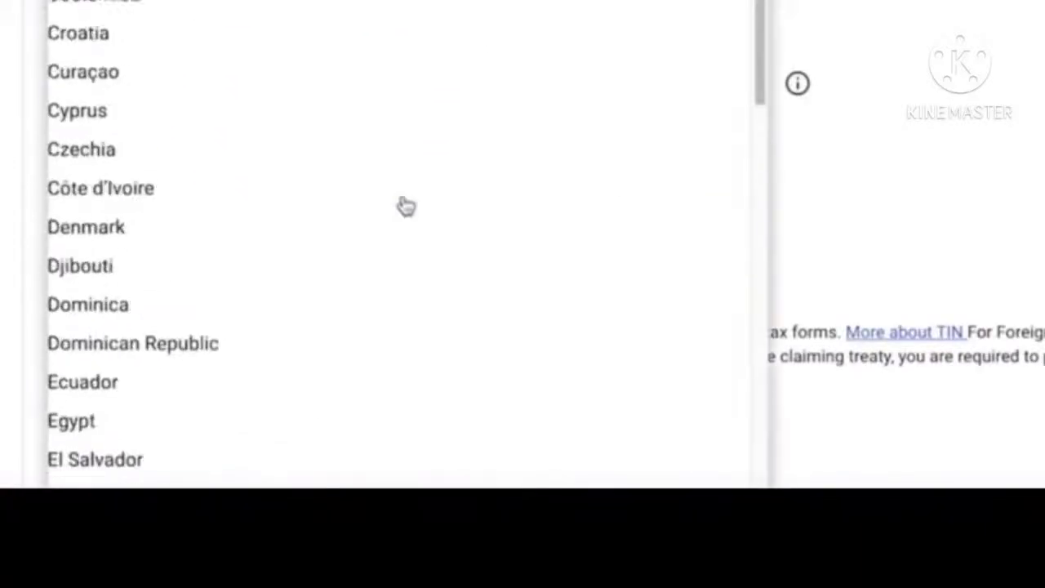
scroll(405, 206, down, 15)
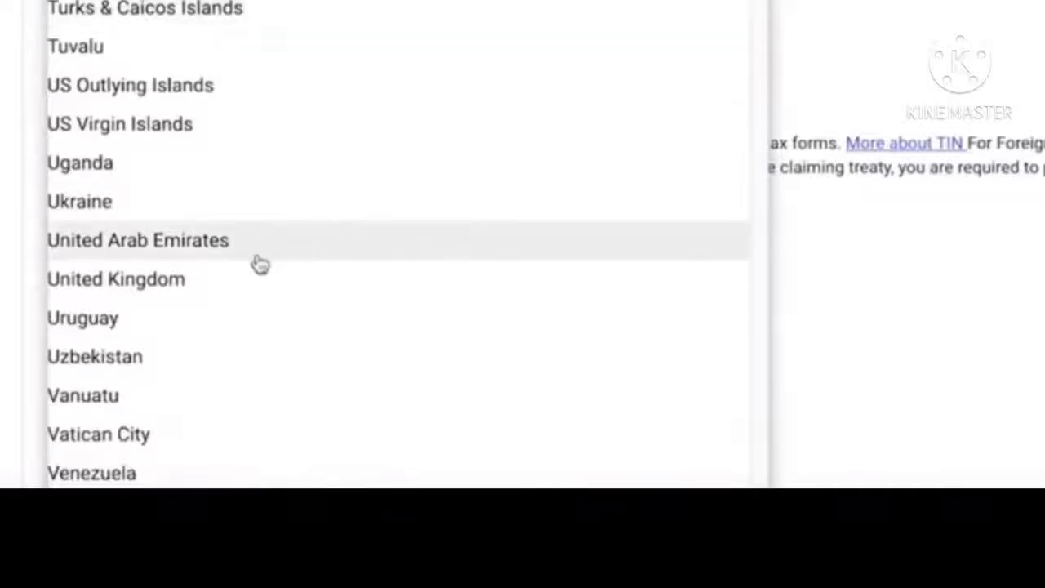
click(225, 279)
scroll(742, 282, down, 1)
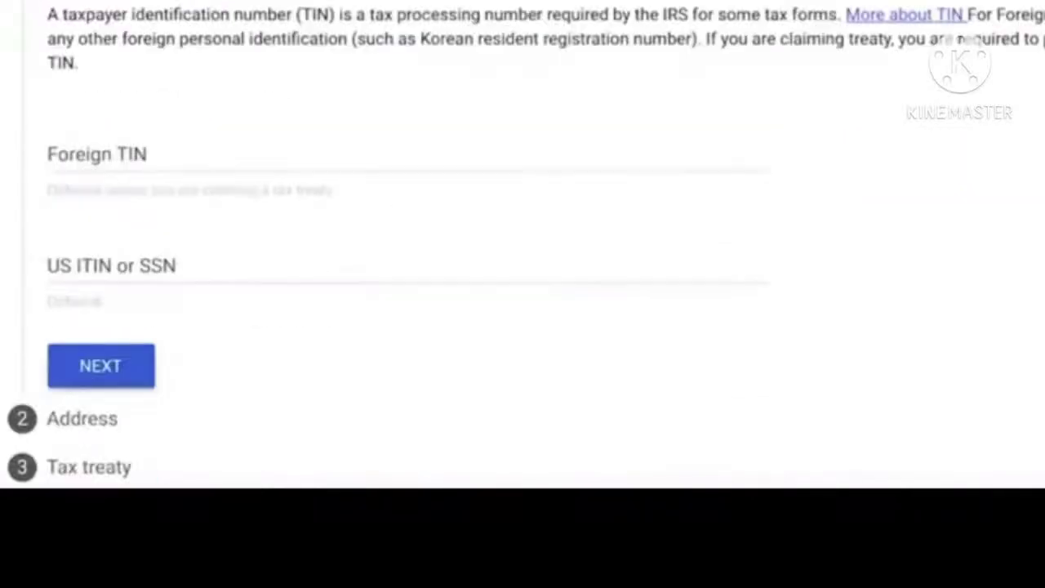
click(270, 145)
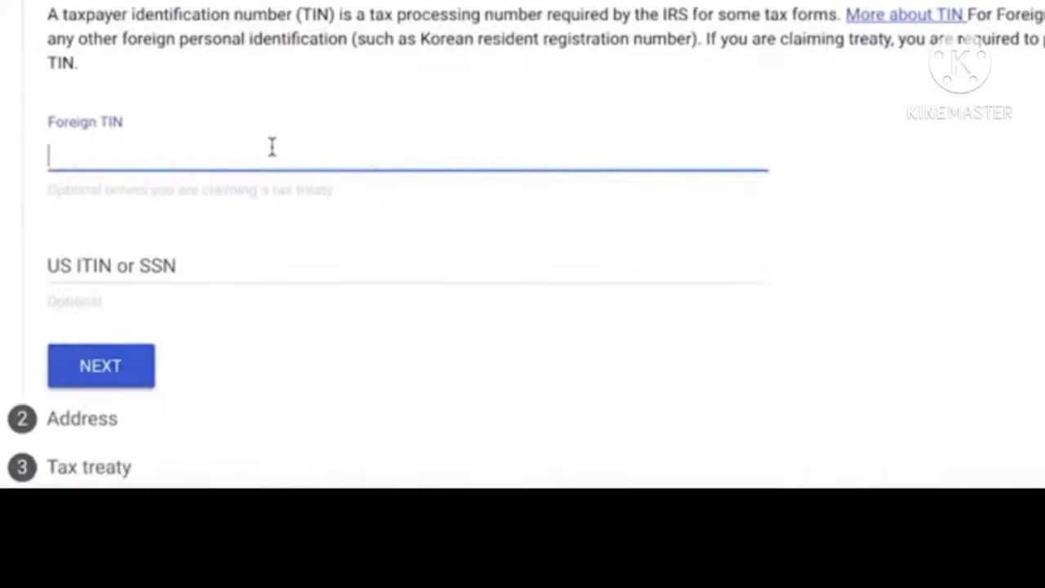
text(*)
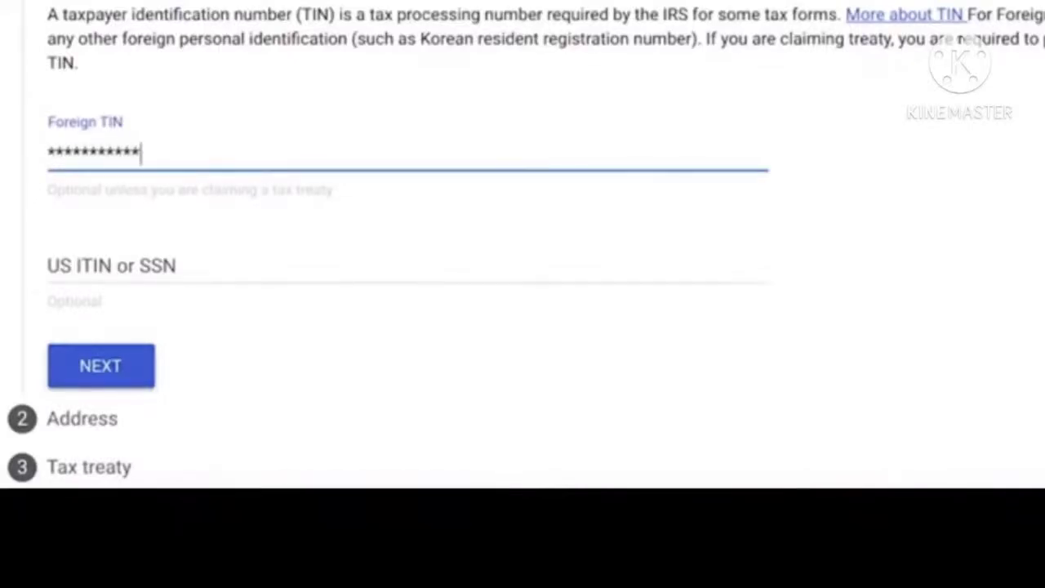
text(**)
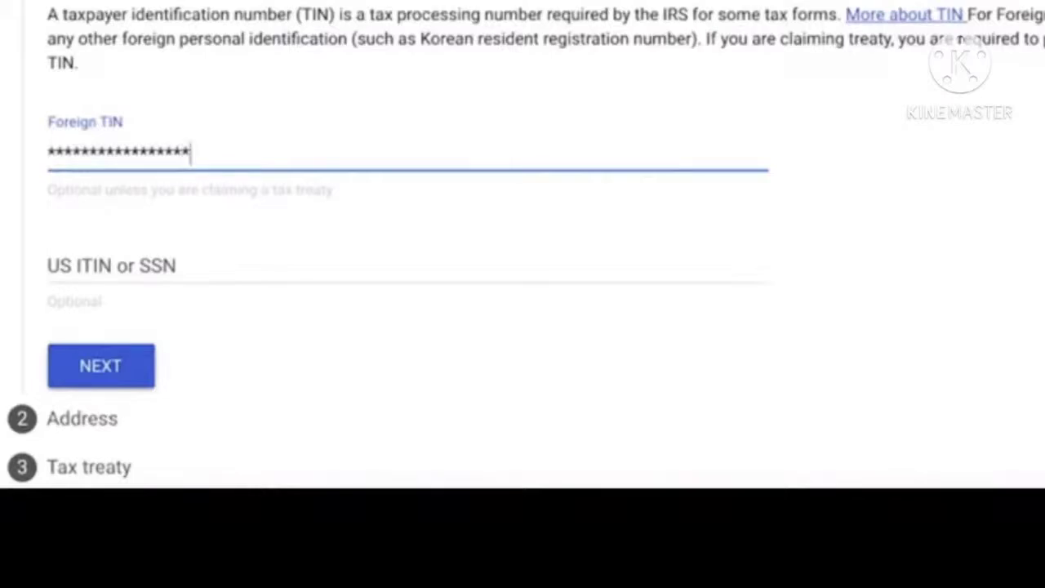
- Enter the permanent residence street address, postal town and postcode
scroll(523, 326, down, 2)
click(131, 236)
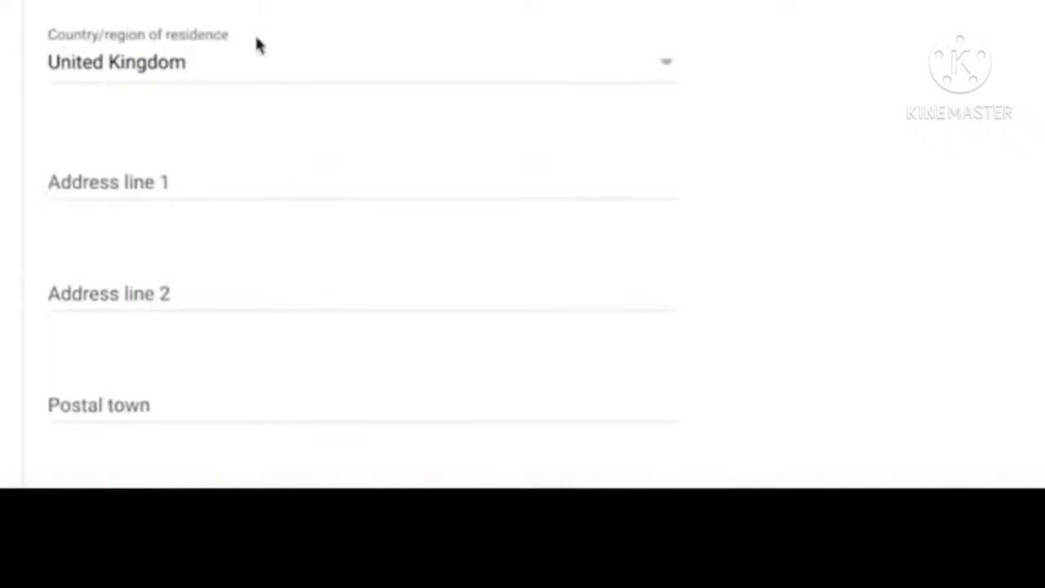
scroll(198, 122, down, 2)
click(145, 58)
text(**************)
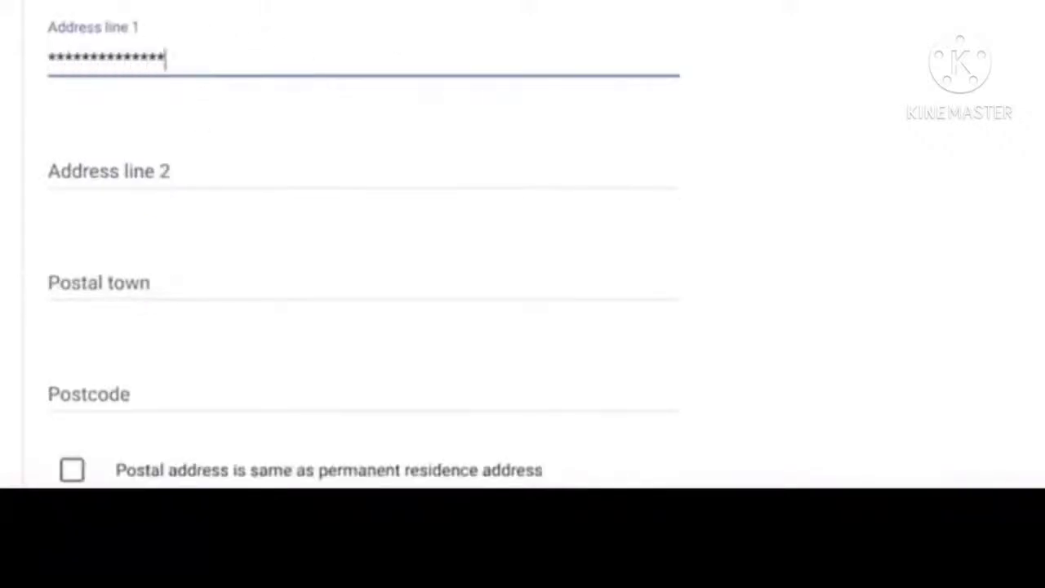
text(************)
scroll(198, 88, down, 2)
click(102, 180)
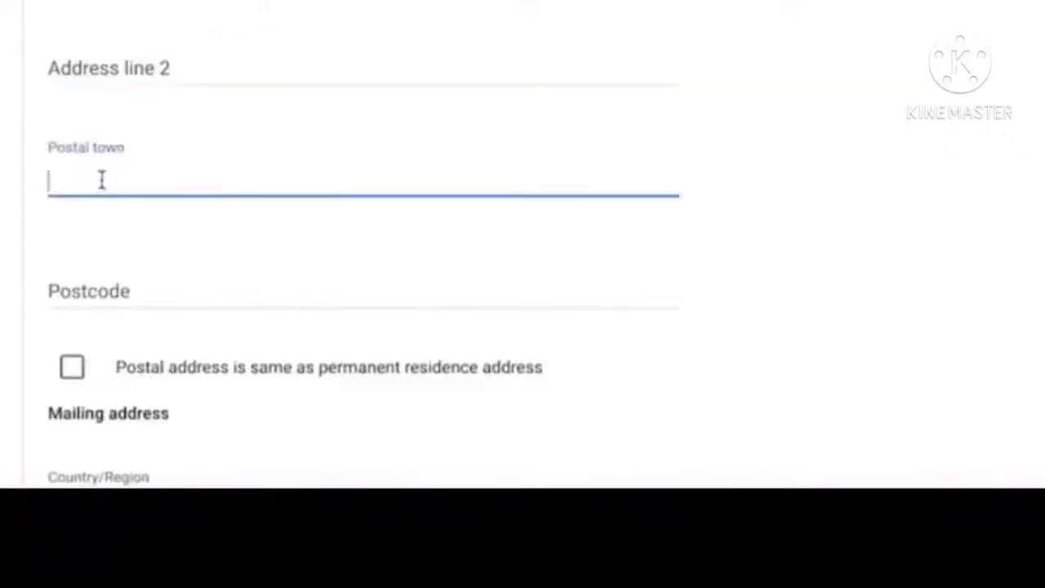
text(***************)
click(77, 310)
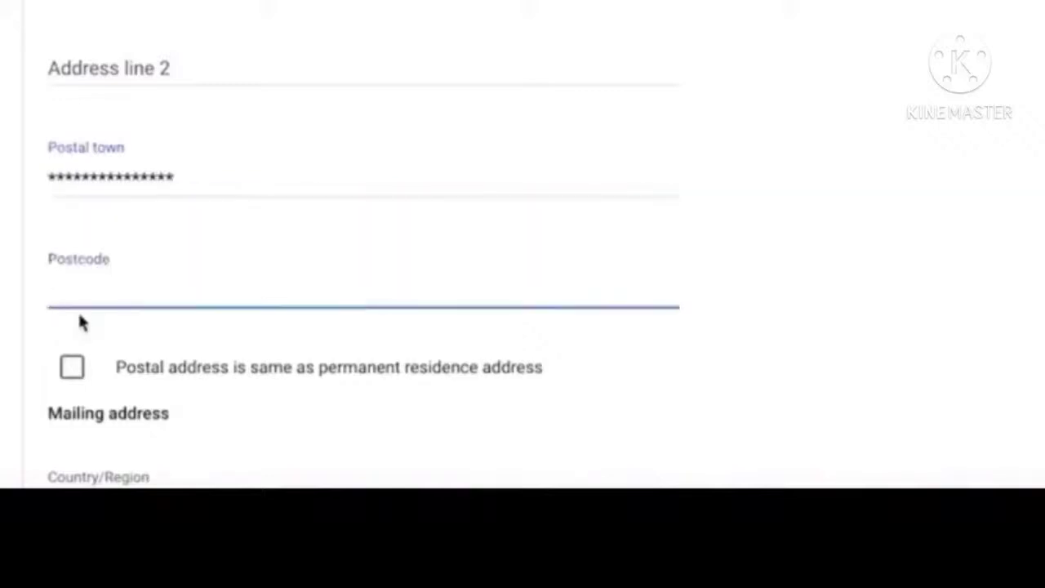
text(*********)
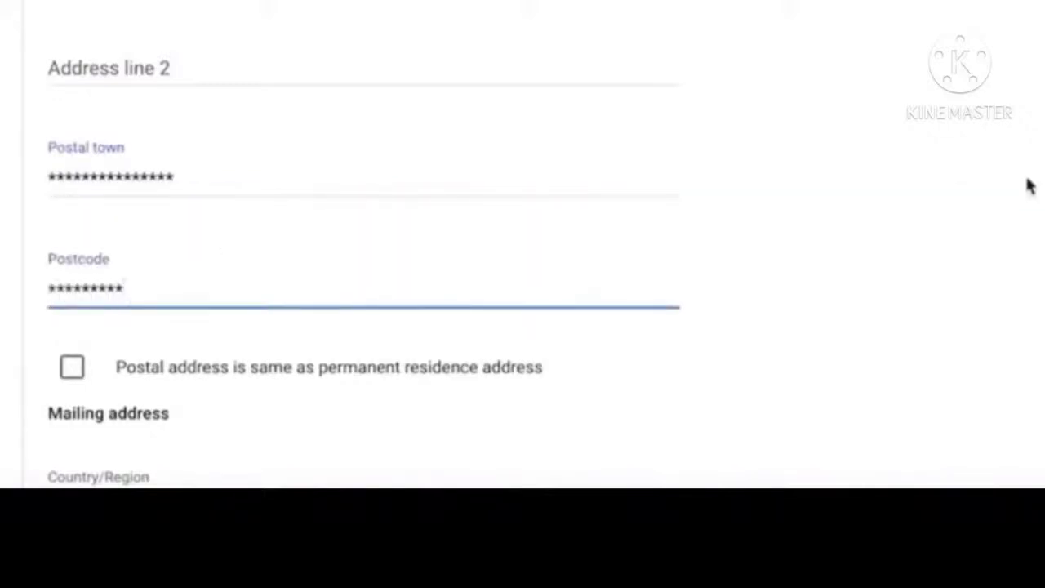
- Enter the United Kingdom mailing address street line, postal town and postcode
scroll(941, 222, down, 2)
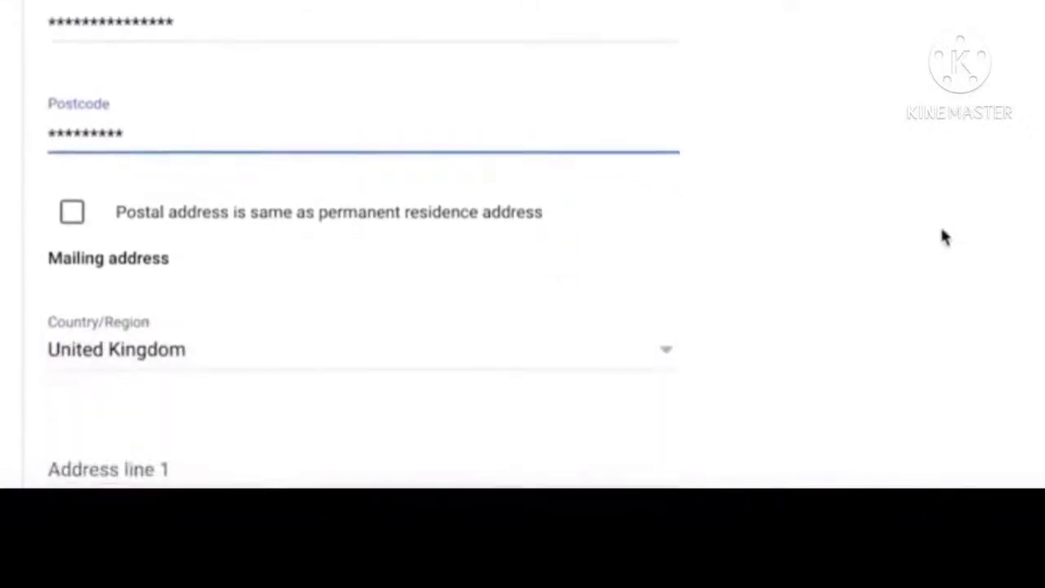
scroll(70, 198, down, 4)
click(65, 67)
text(*****************)
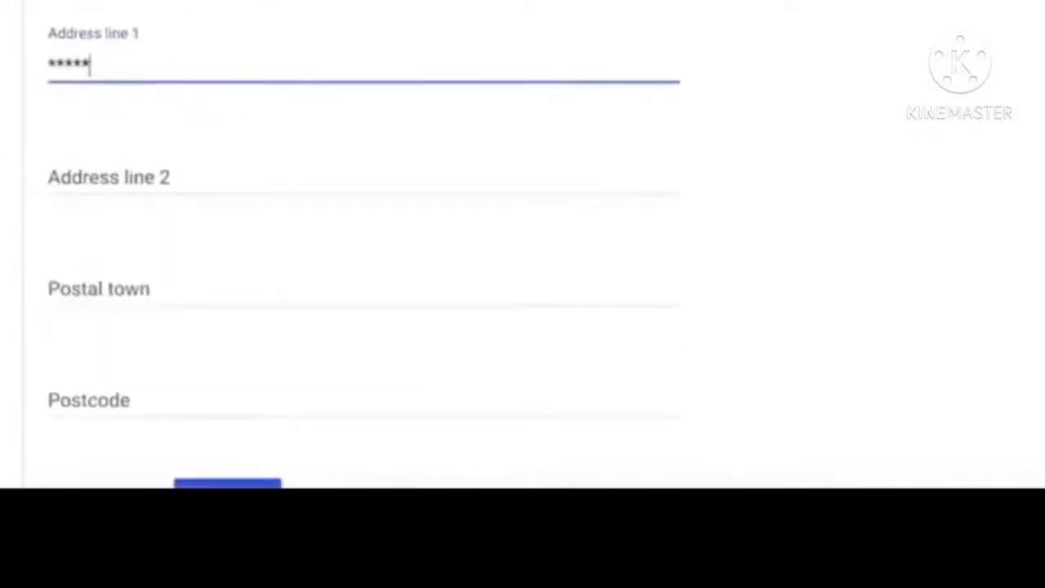
click(74, 265)
text(***********)
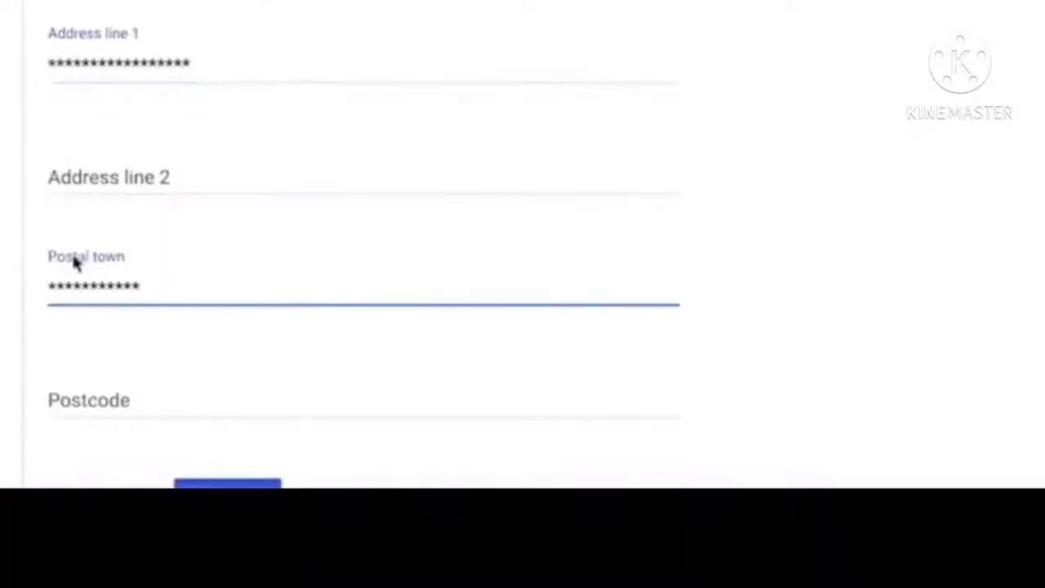
click(76, 400)
text(********)
scroll(698, 332, down, 3)
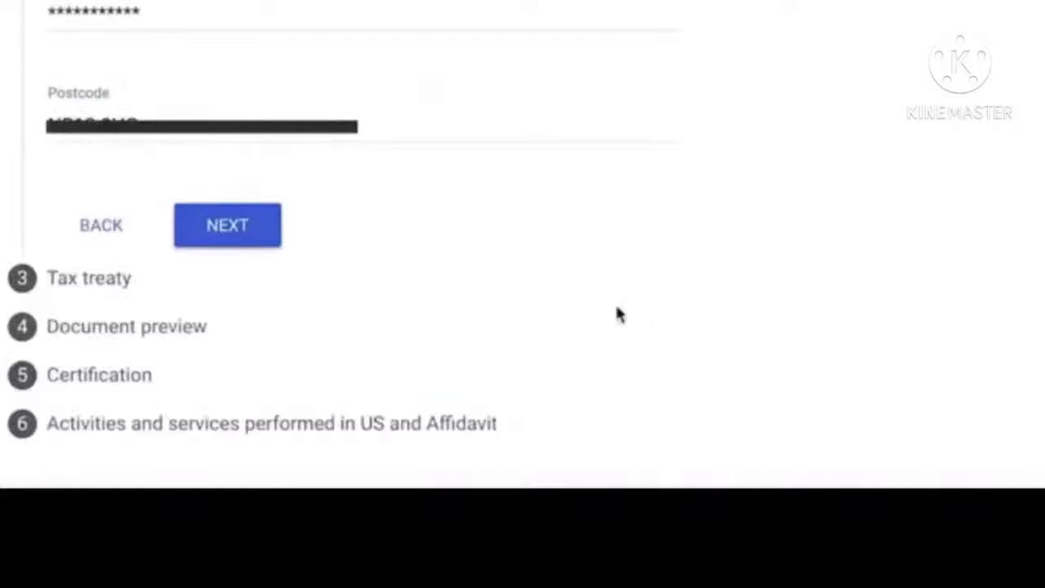
- Claim tax treaty benefits as a resident of the United Kingdom
click(229, 233)
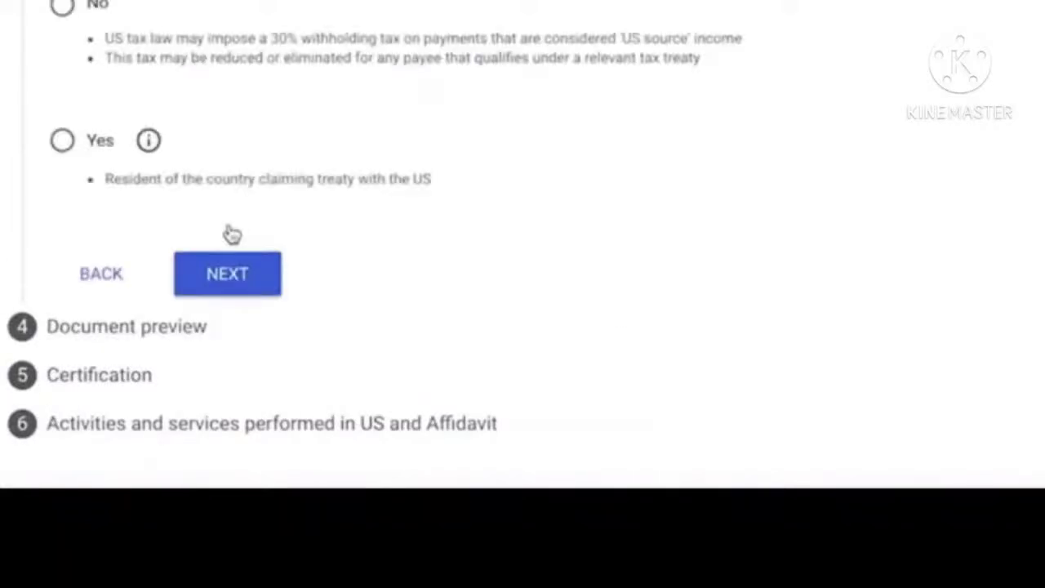
click(63, 146)
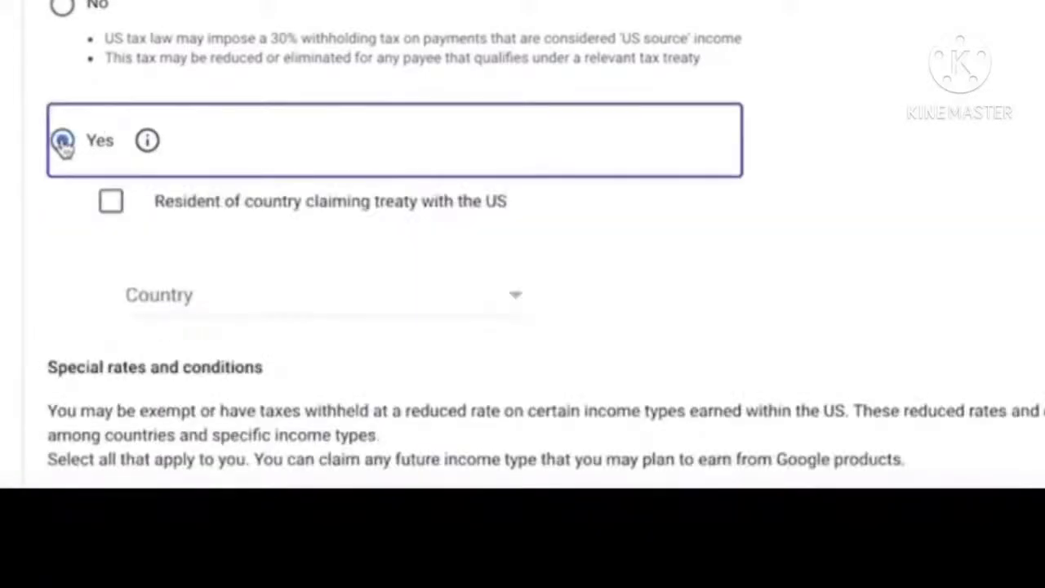
click(111, 201)
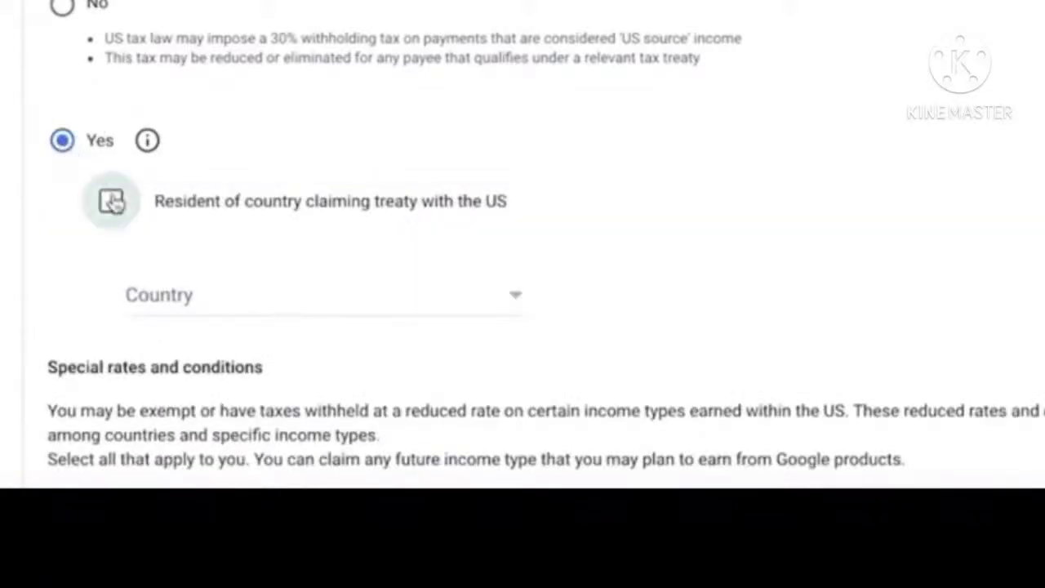
click(473, 313)
scroll(396, 270, down, 10)
click(396, 270)
scroll(73, 315, down, 3)
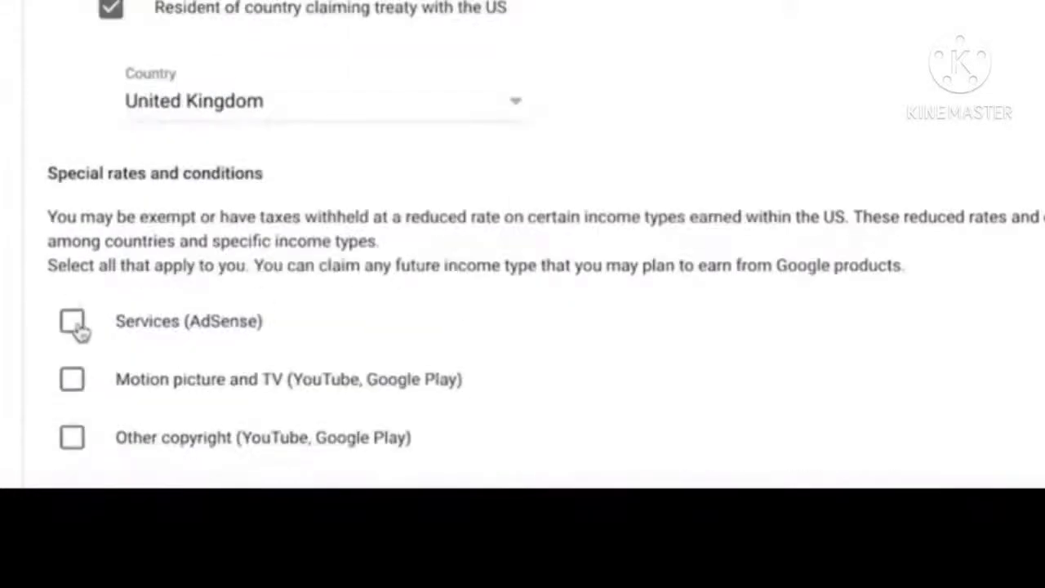
- Claim 0% withholding on Services income under Article 7 paragraph 1
click(78, 329)
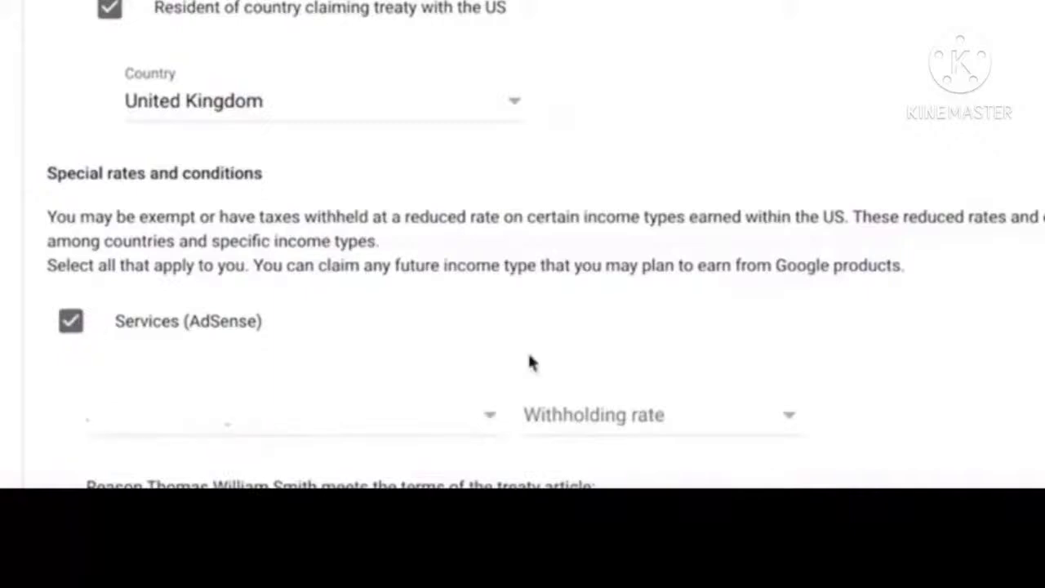
scroll(527, 364, down, 5)
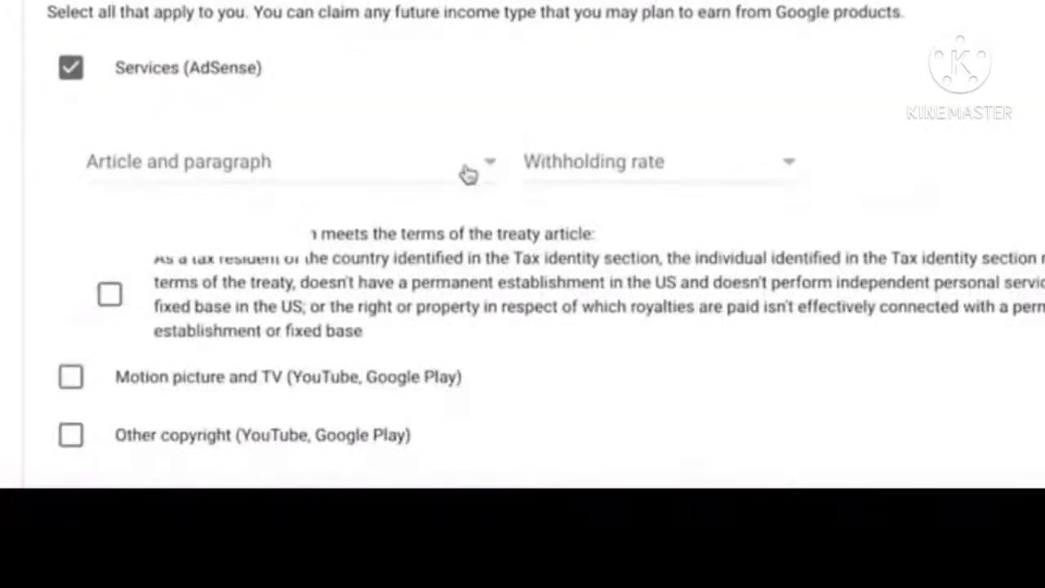
click(468, 174)
click(354, 207)
click(702, 175)
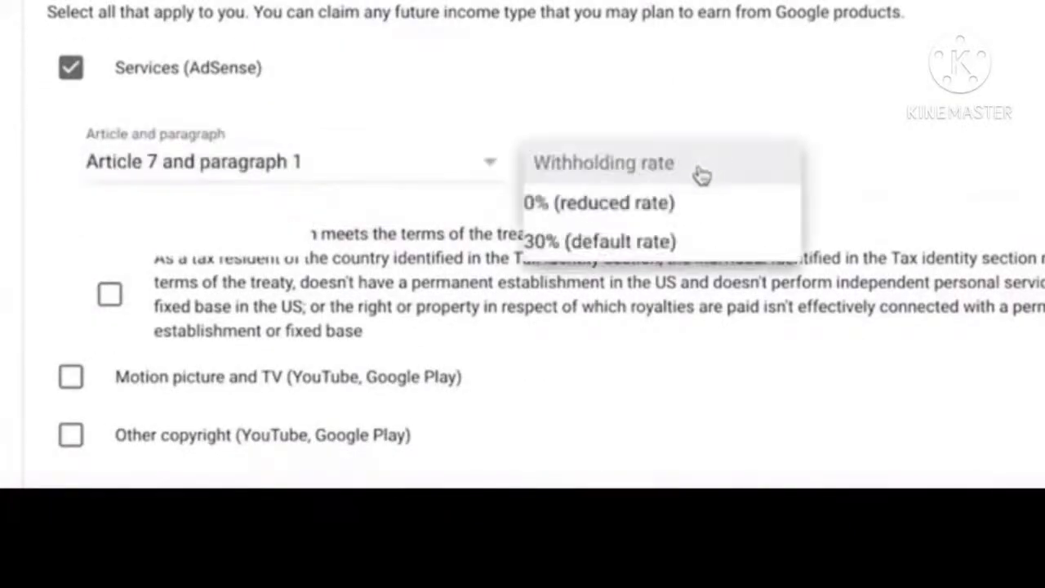
click(670, 203)
click(110, 295)
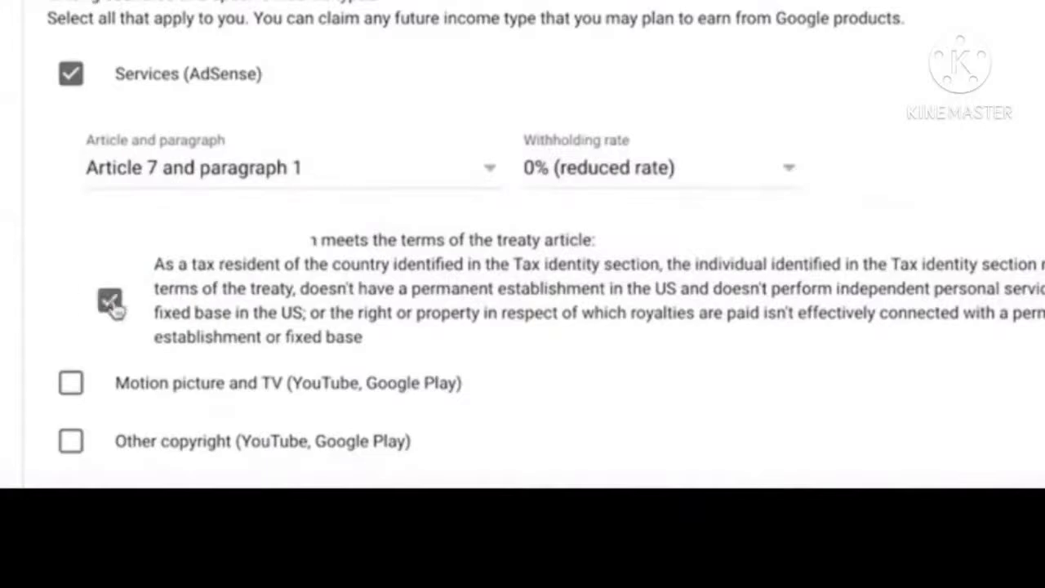
- Claim 0% withholding on Motion picture and TV income under Article 12 paragraph 1
click(72, 385)
scroll(531, 314, down, 5)
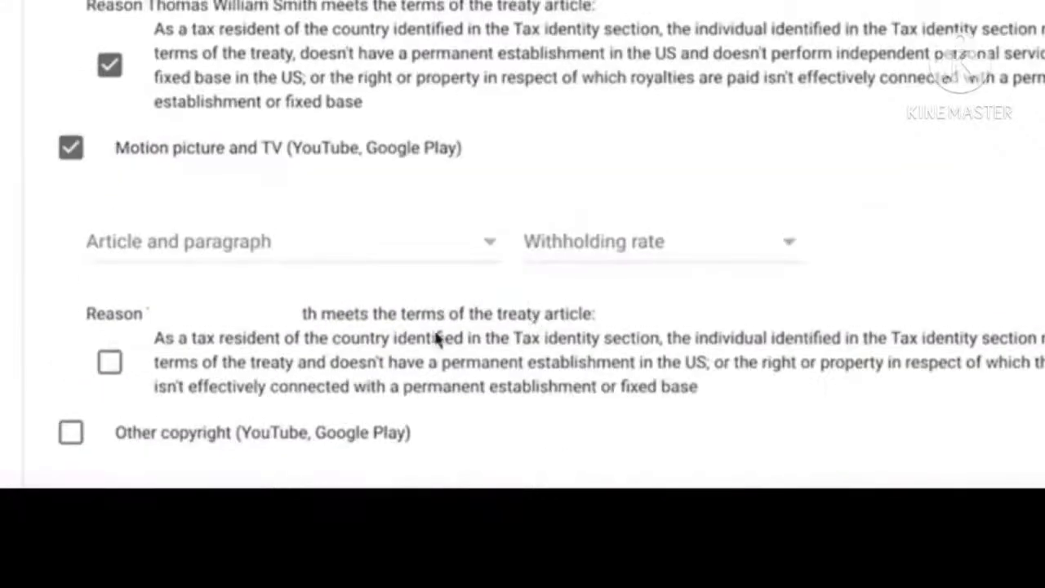
click(404, 249)
click(401, 277)
click(669, 245)
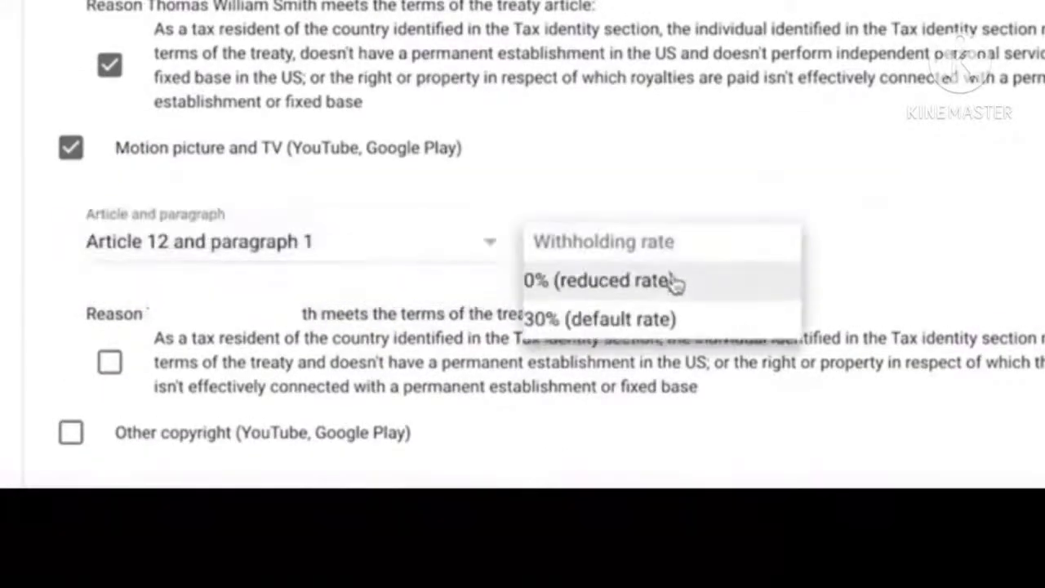
click(674, 281)
click(110, 362)
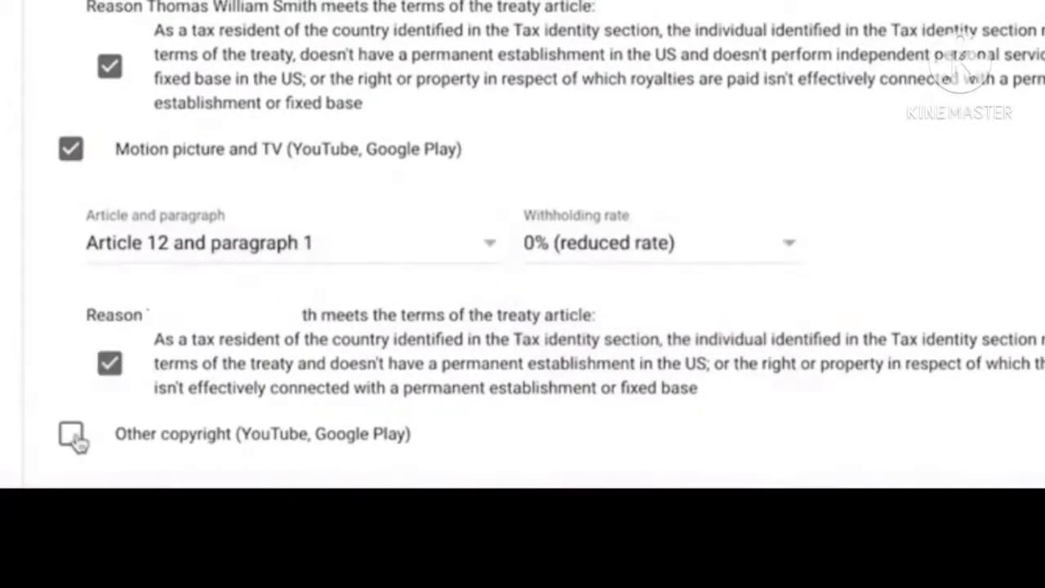
- Claim 0% withholding on Other copyright income under Article 12 paragraph 1
click(72, 435)
scroll(595, 338, down, 3)
click(386, 320)
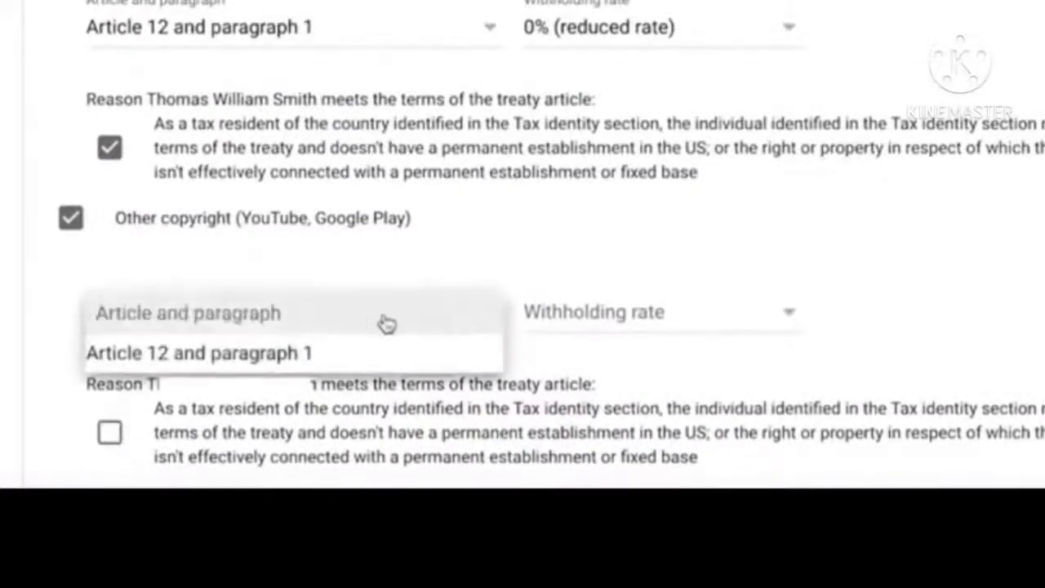
click(400, 351)
click(629, 321)
click(608, 351)
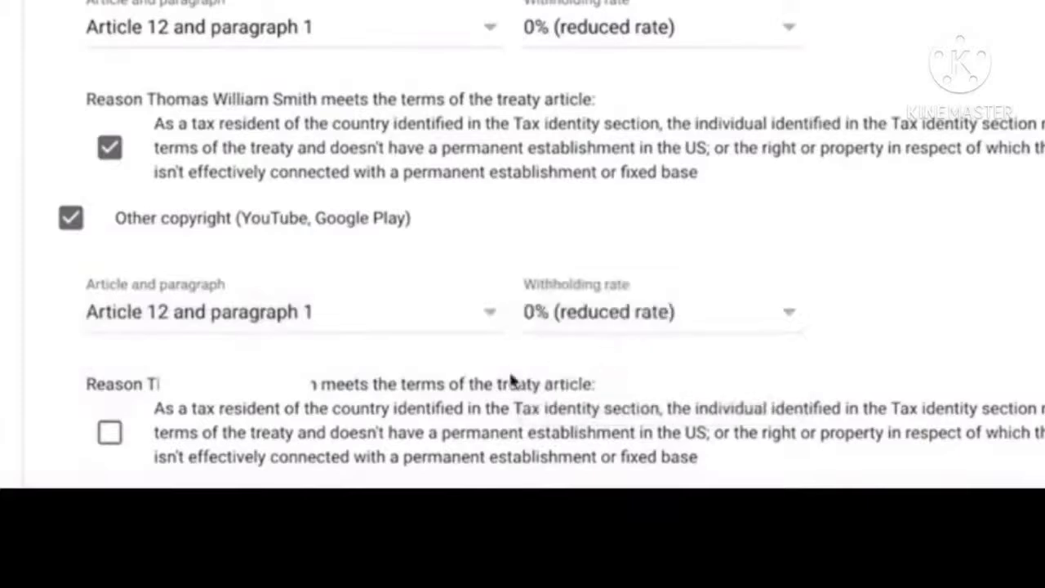
click(110, 433)
- Preview the generated W-8BEN full size and confirm the tax documents are correct
scroll(688, 310, down, 3)
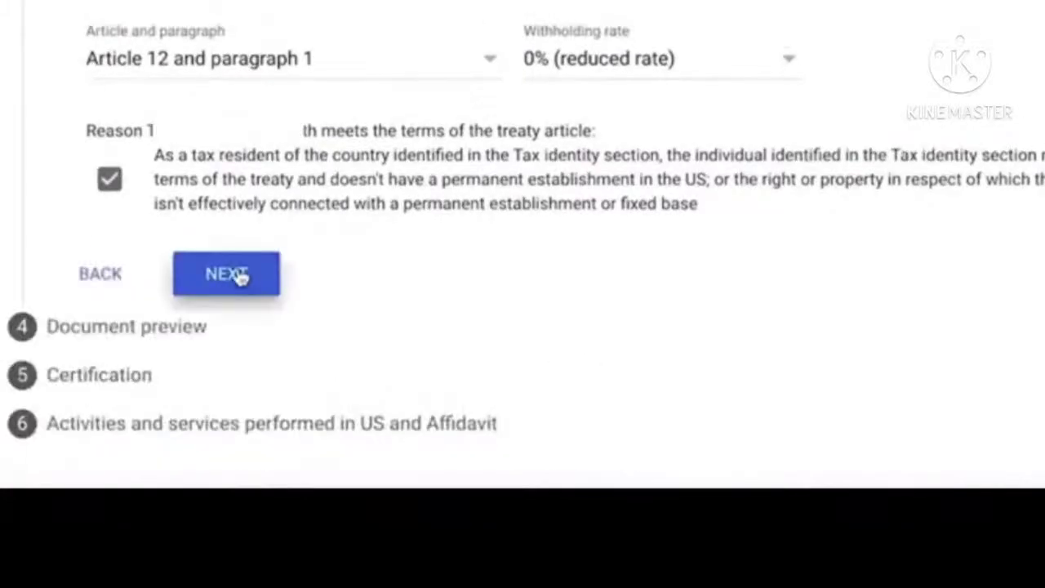
click(236, 275)
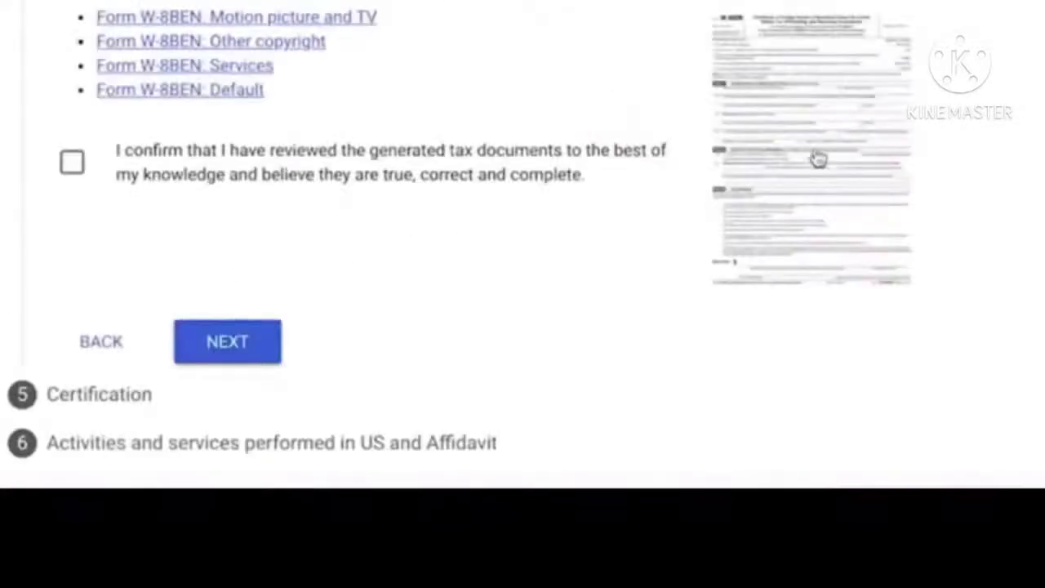
click(816, 89)
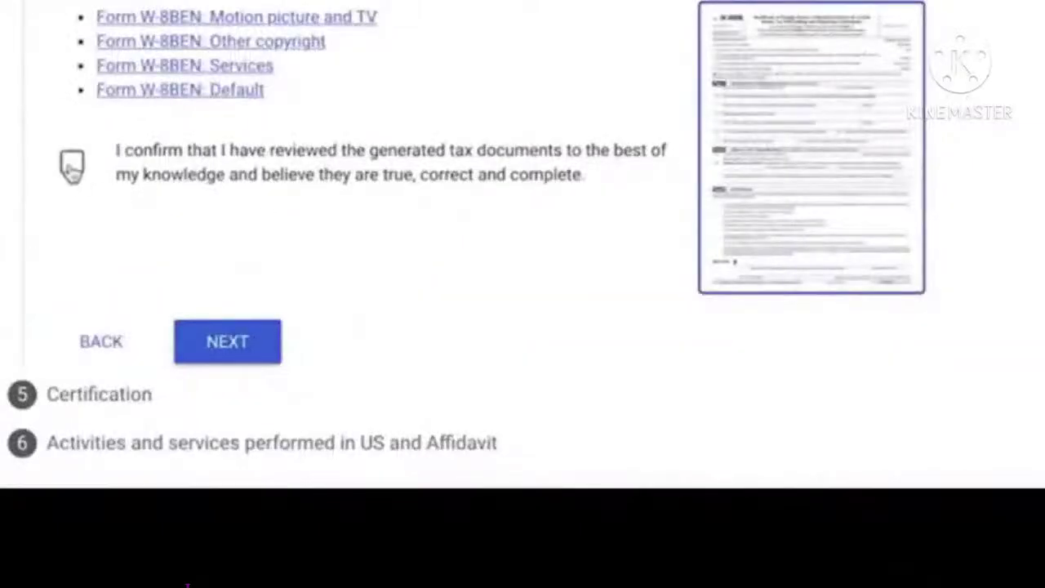
click(72, 167)
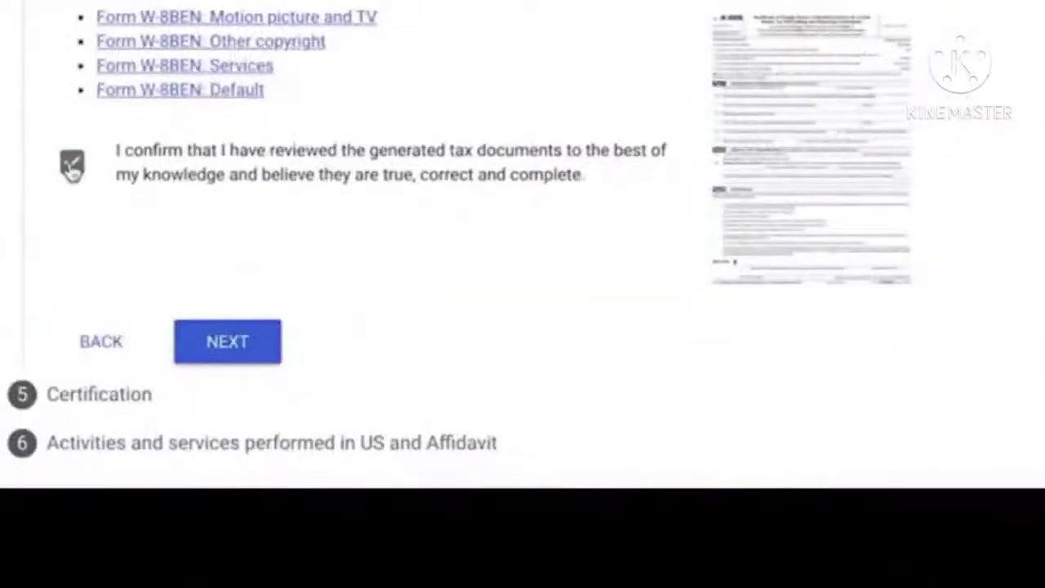
- Sign the W-8BEN with the full legal name as the person listed on the form
click(227, 341)
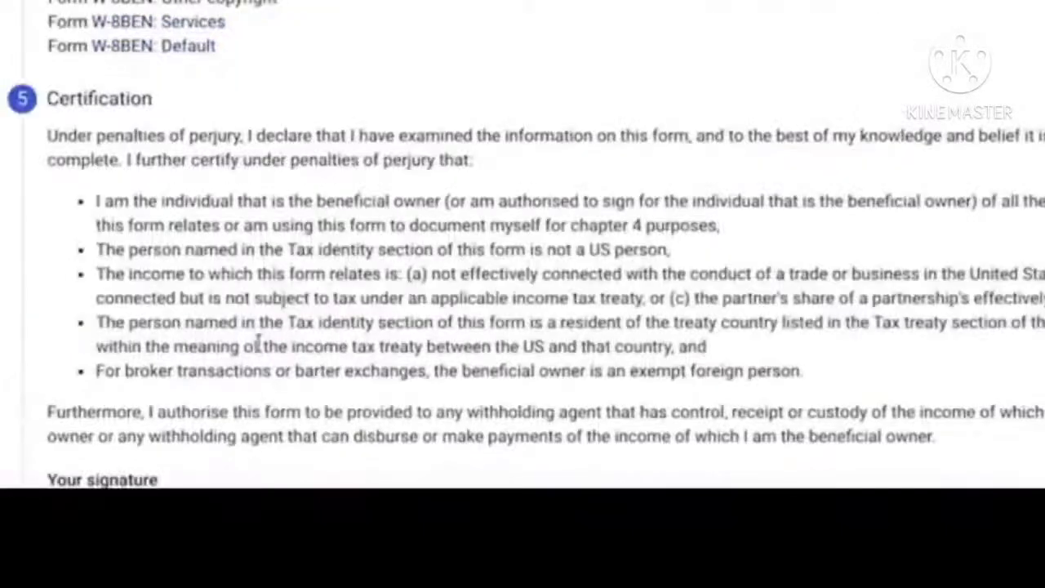
scroll(327, 261, down, 3)
scroll(376, 251, down, 3)
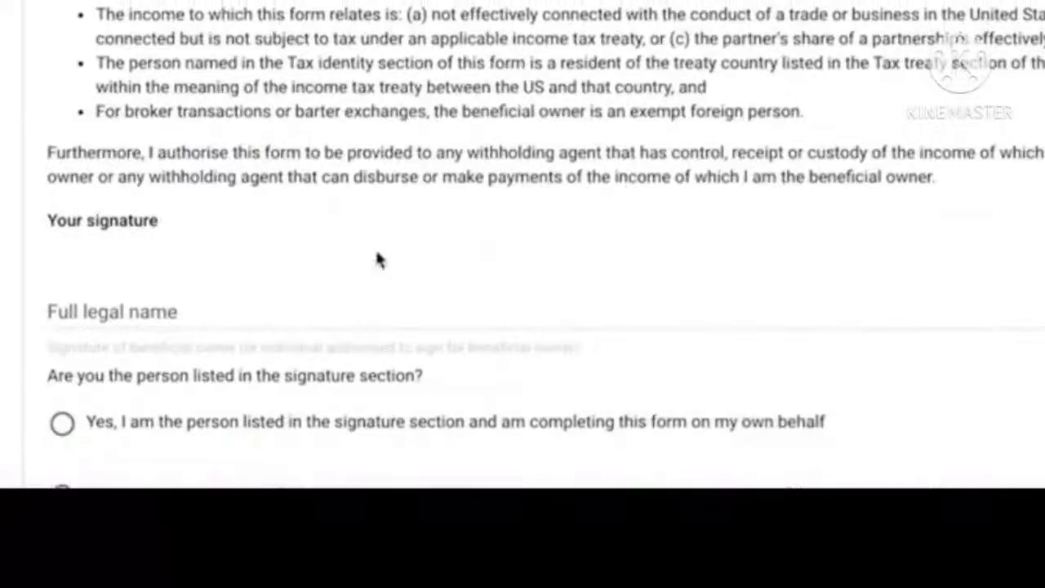
click(233, 314)
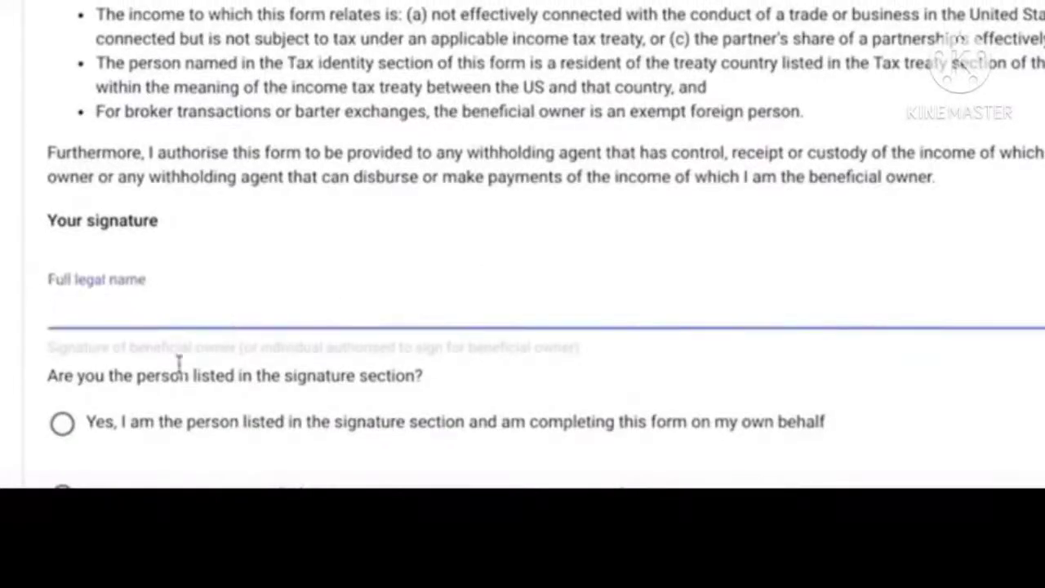
text(*********)
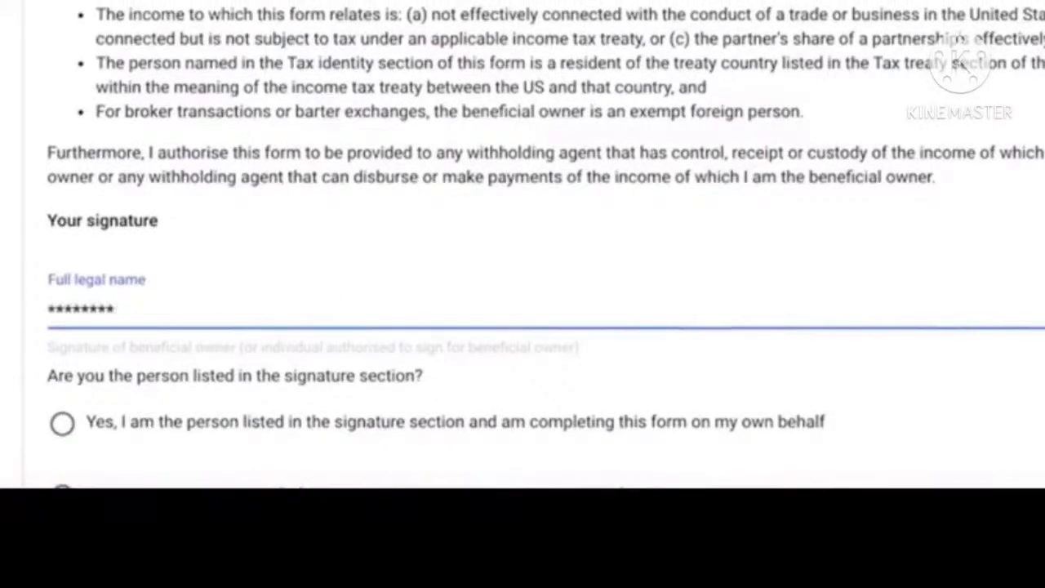
text( ******* ********)
scroll(65, 200, down, 3)
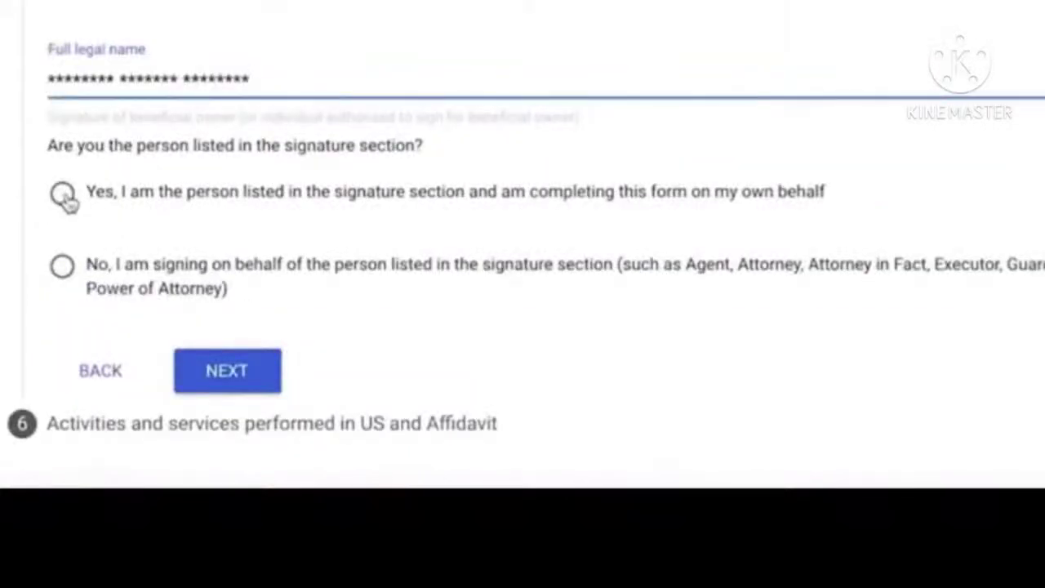
click(63, 194)
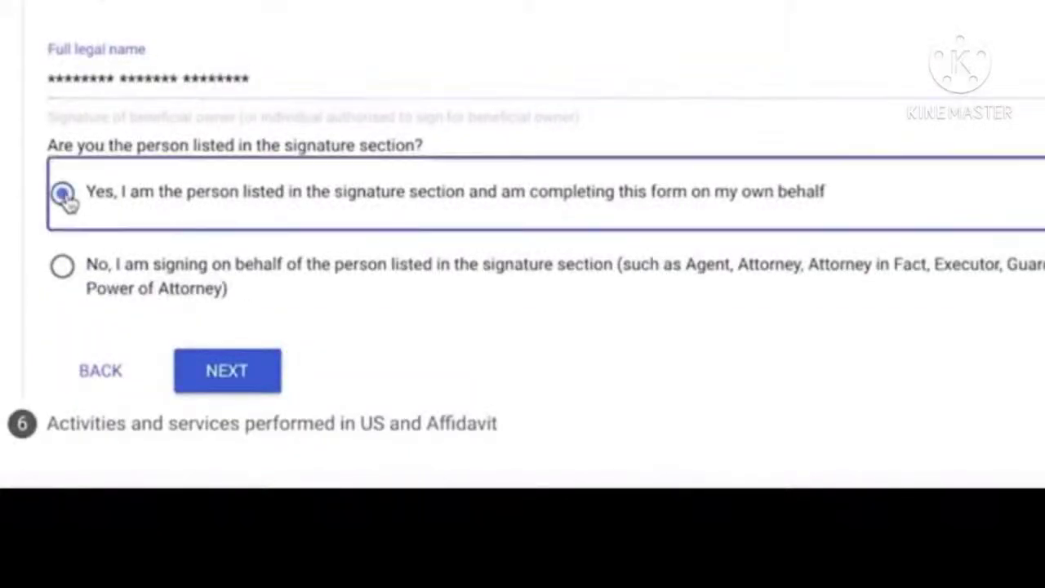
click(226, 371)
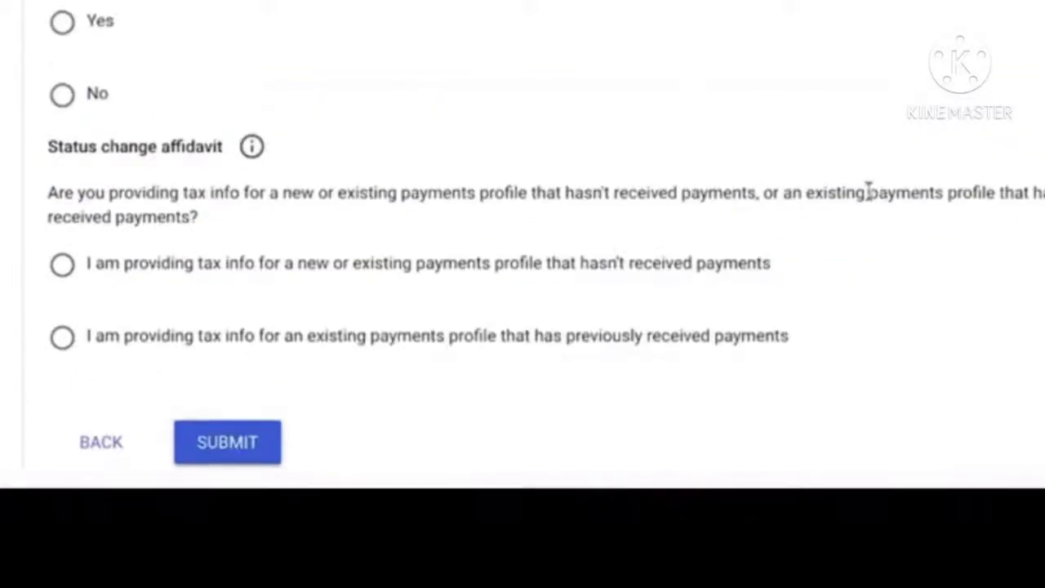
- Answer No to US services, certify outside-US work, and declare info unchanged since 1 January 2020
click(63, 91)
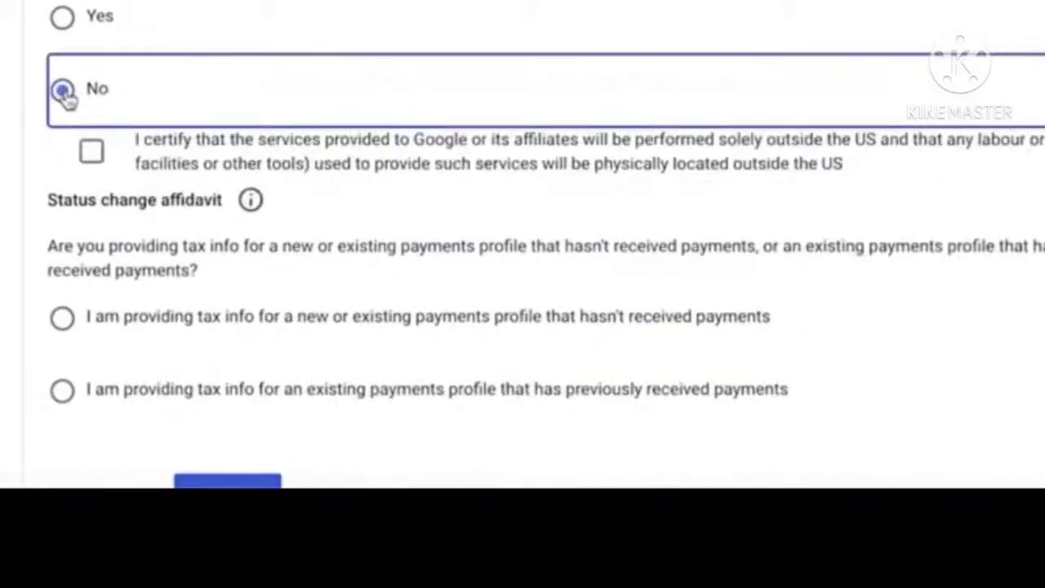
click(92, 152)
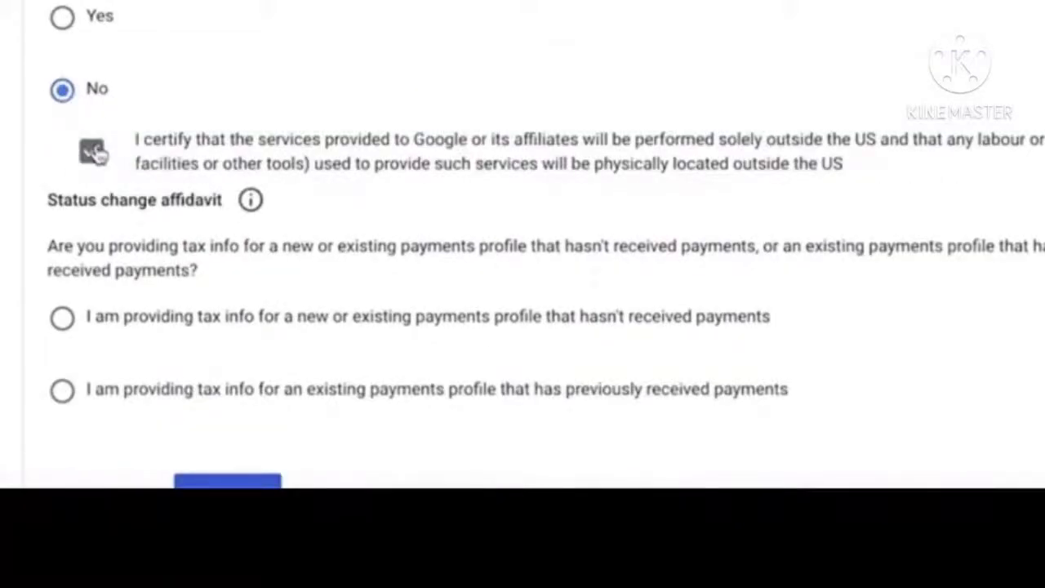
scroll(357, 249, down, 1)
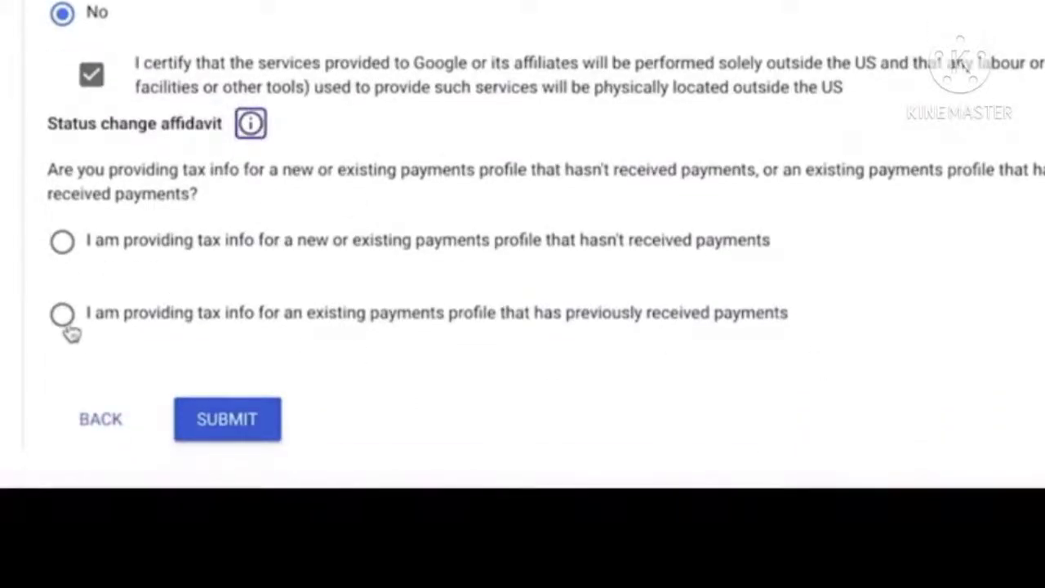
click(65, 323)
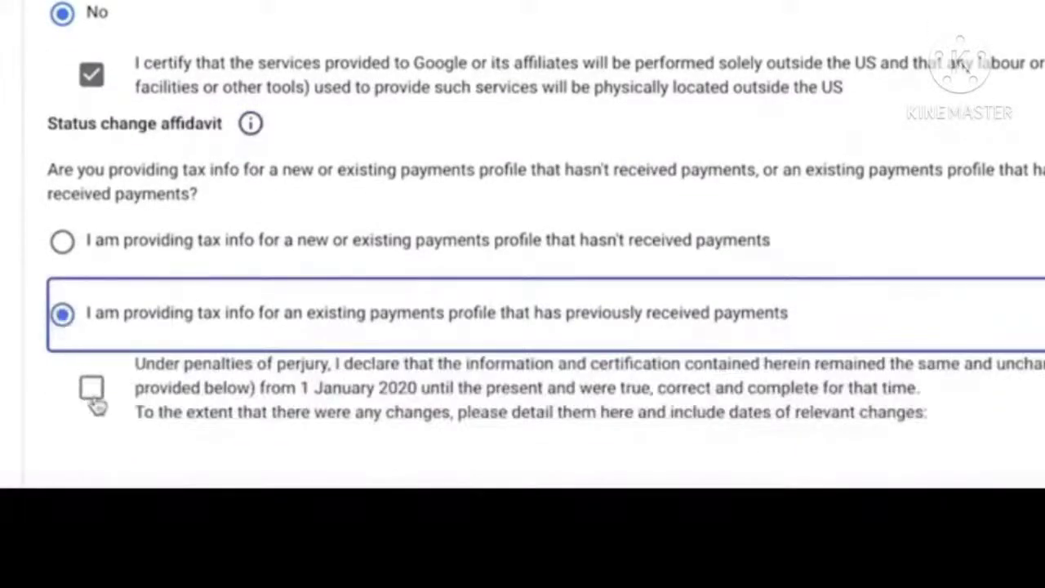
click(95, 399)
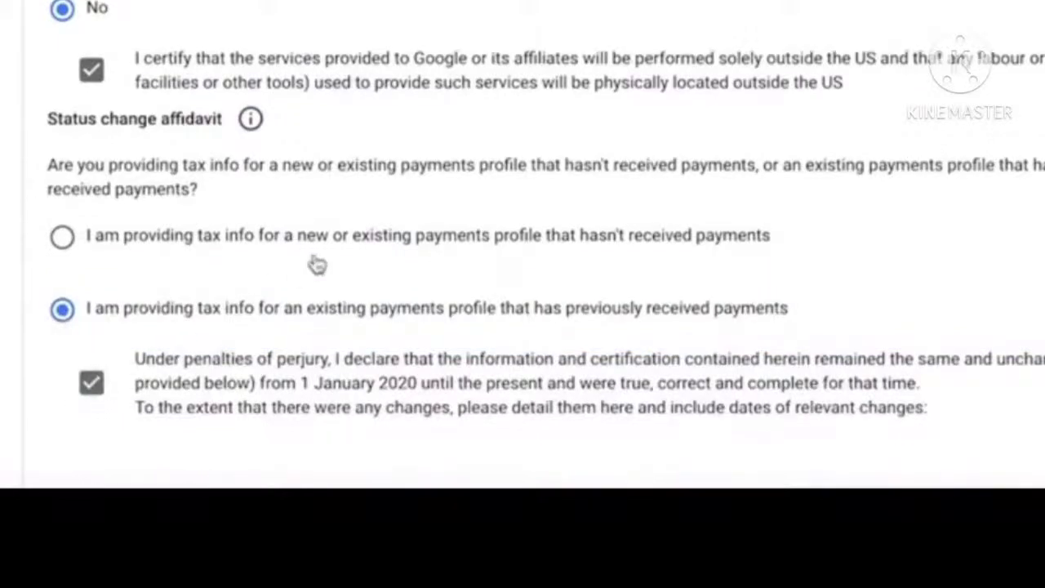
scroll(318, 264, down, 3)
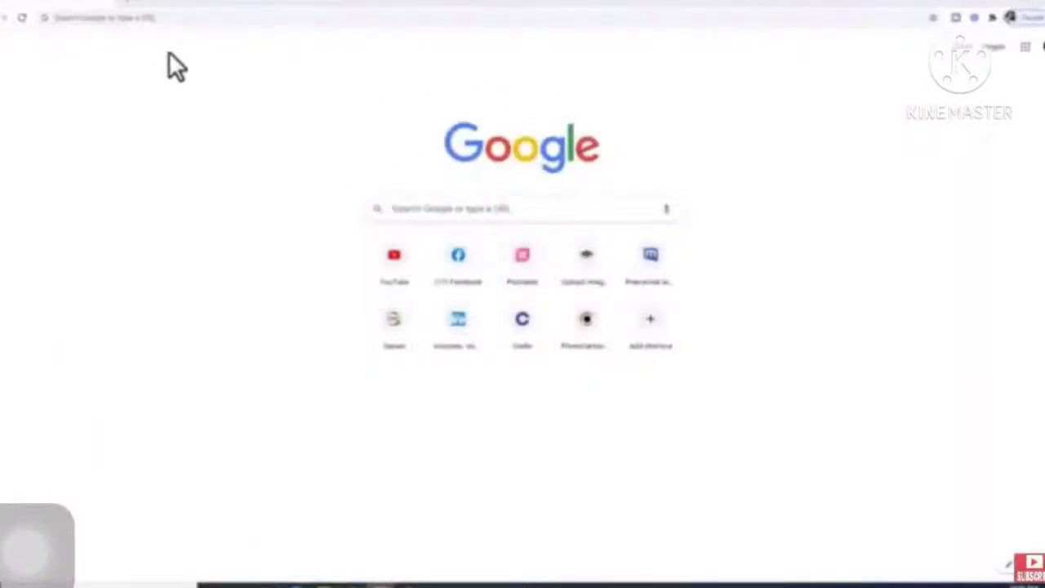
- Search Google for 'adsense' and open the Google AdSense homepage result
click(158, 17)
click(104, 38)
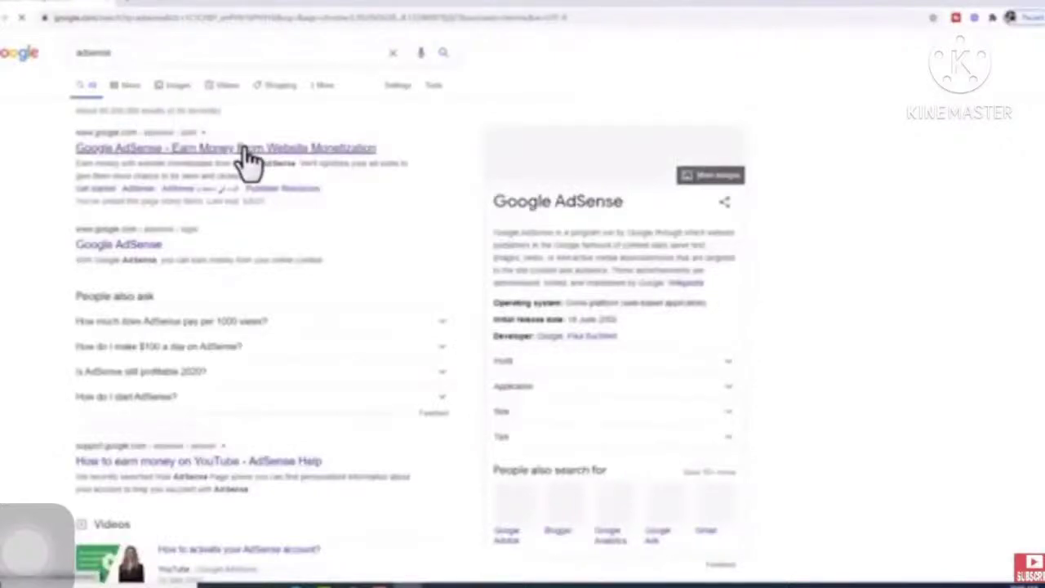
click(245, 152)
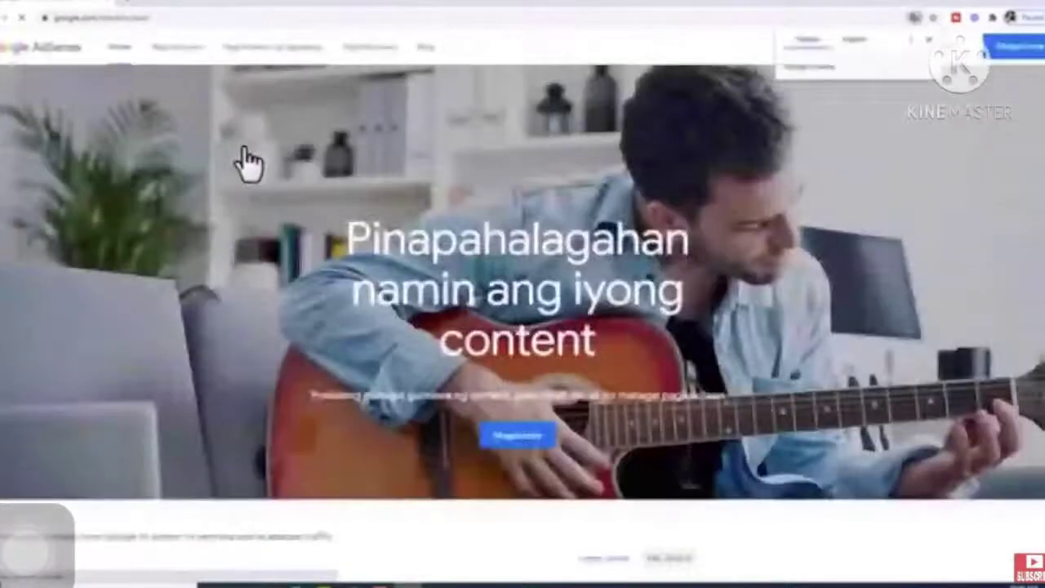
- Sign in, go to Payments, and open Manage tax info from the alert banner
click(932, 51)
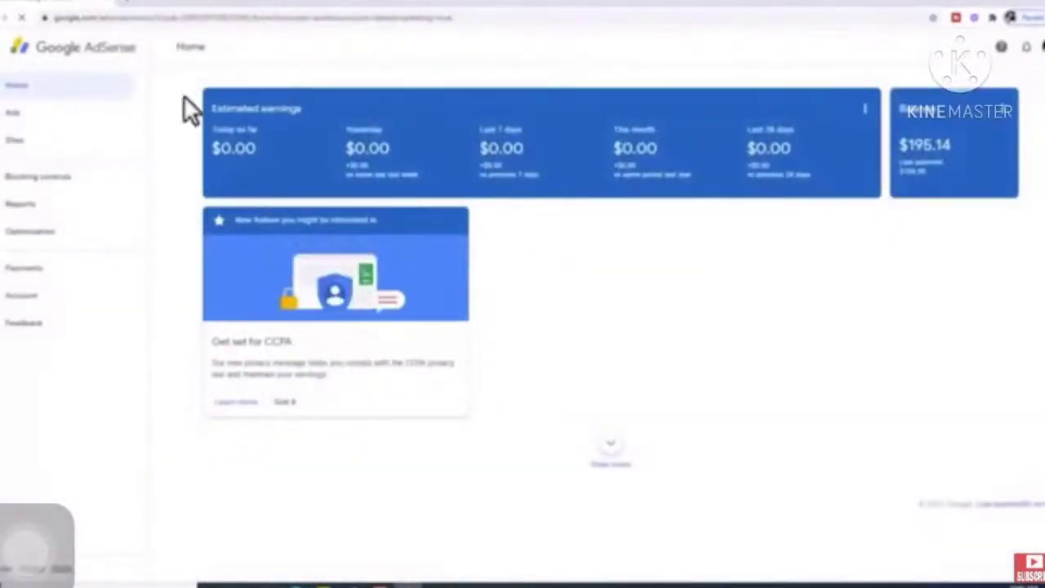
click(36, 277)
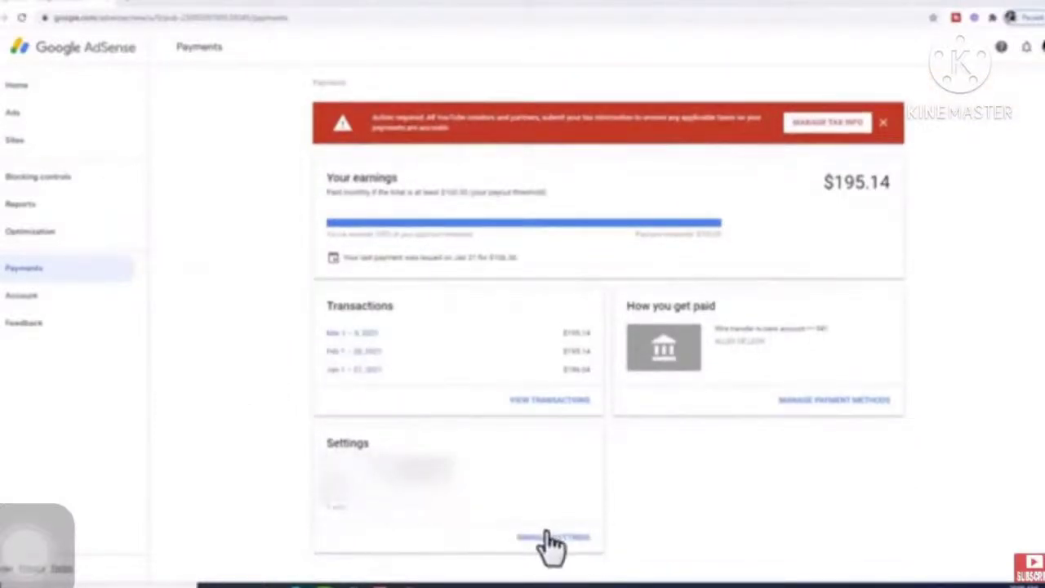
click(810, 127)
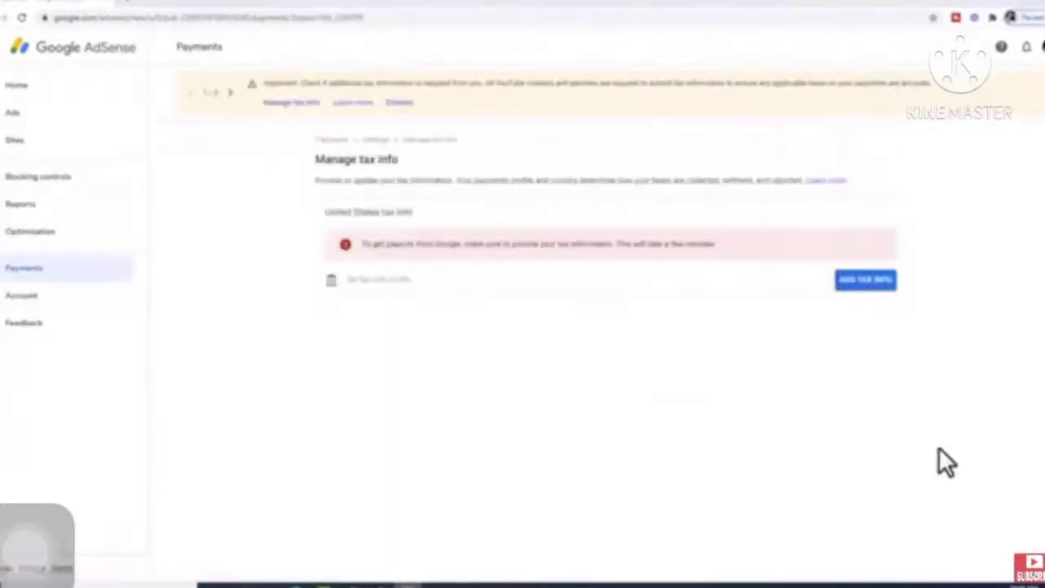
- Re-verify the Google account password to resume adding United States tax info
click(854, 290)
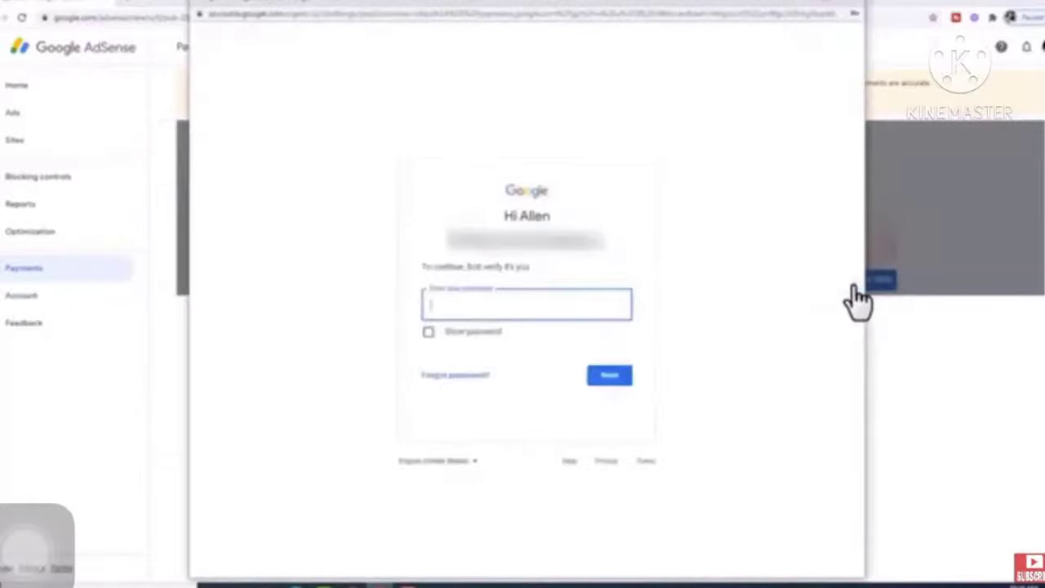
click(574, 308)
text(••••)
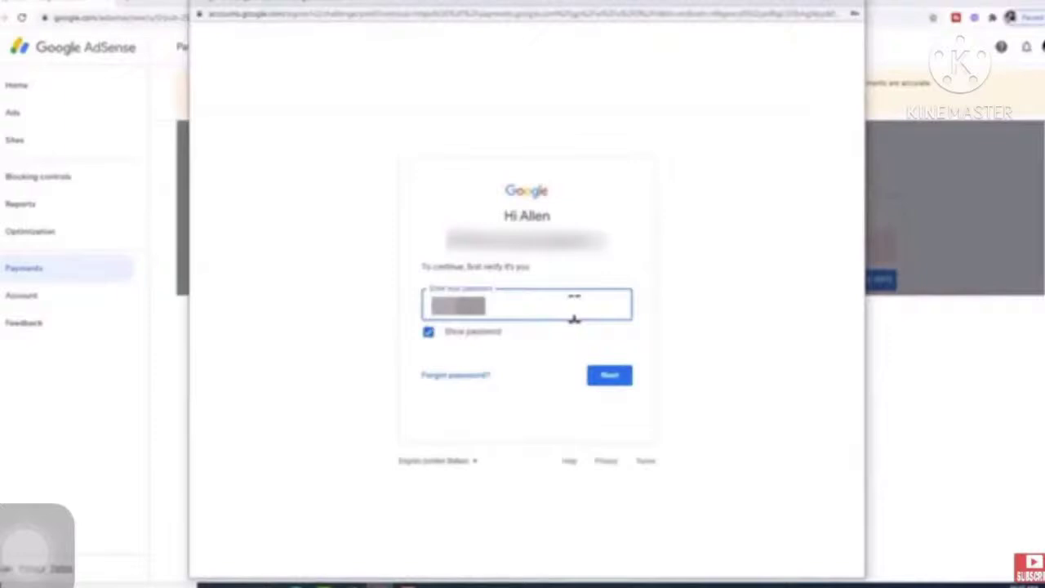
text(•••••)
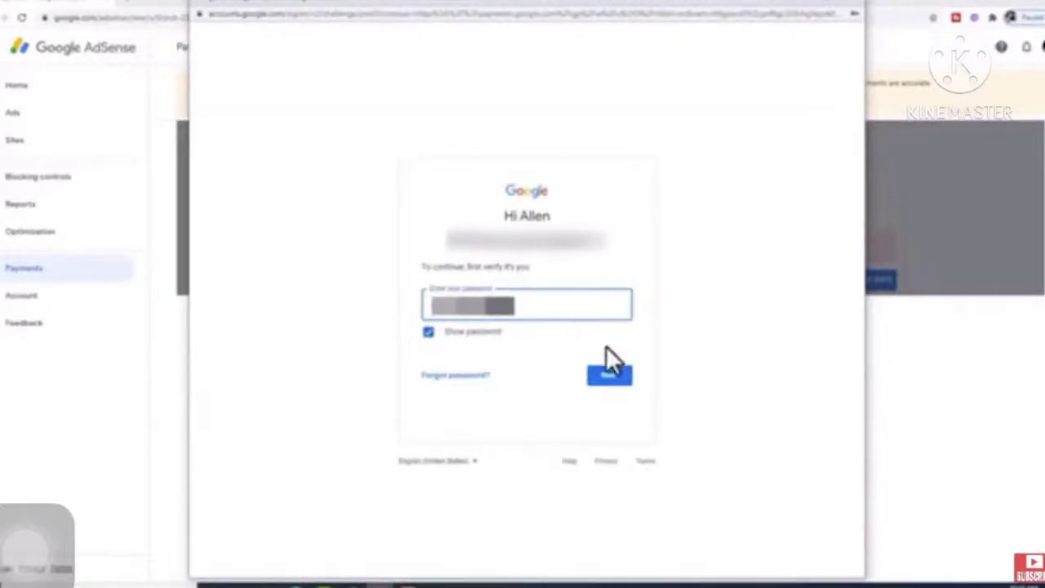
click(605, 377)
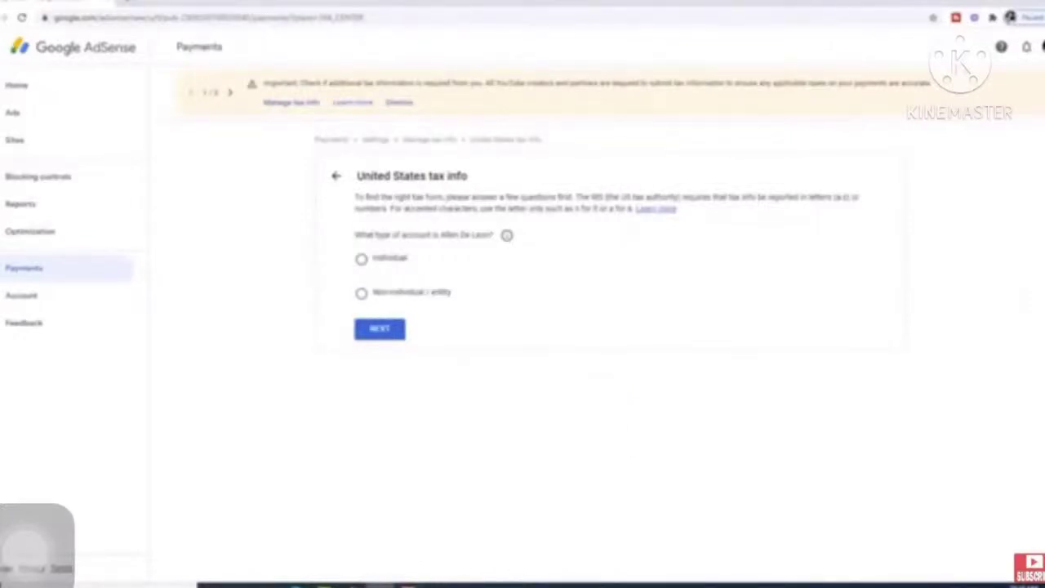
- Declare an Individual account that is not a US citizen or resident and start the W-8BEN form
click(361, 258)
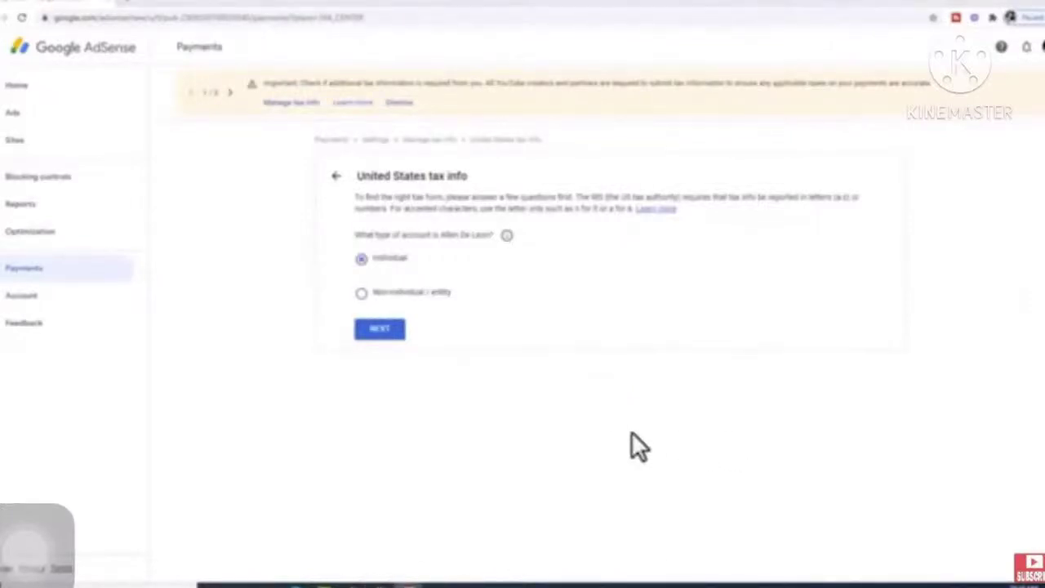
click(379, 331)
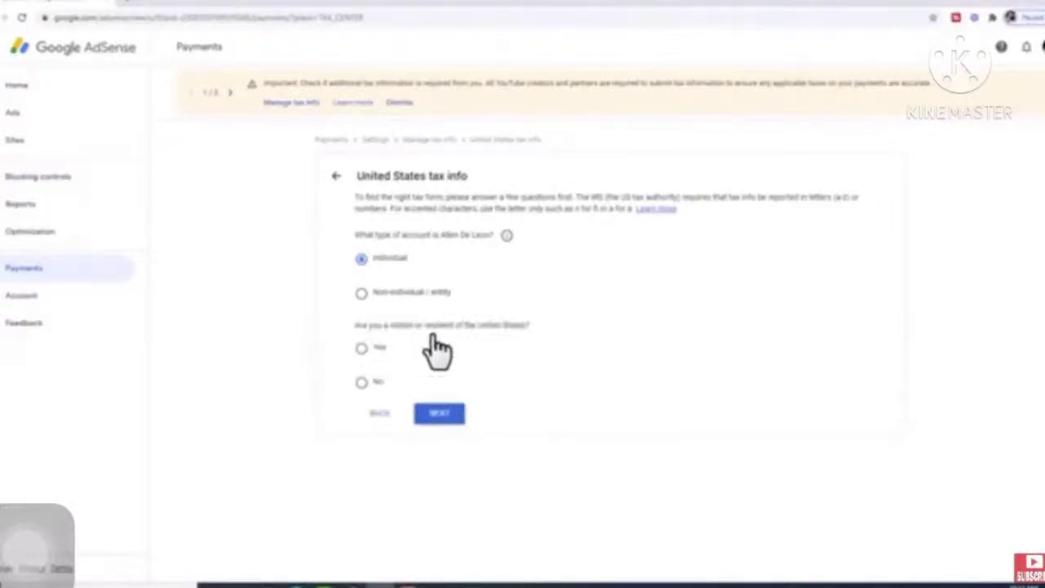
click(359, 382)
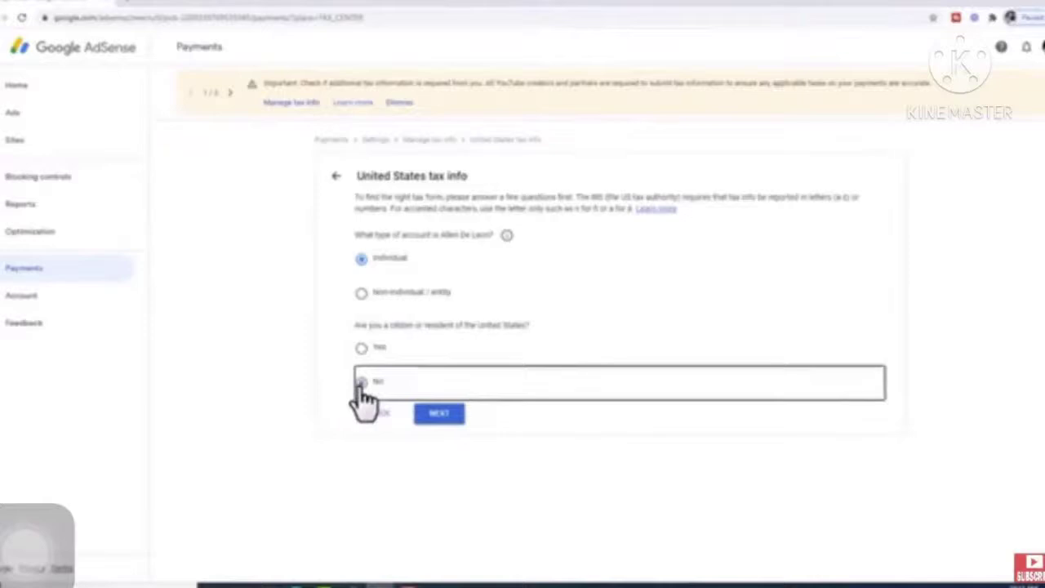
click(439, 416)
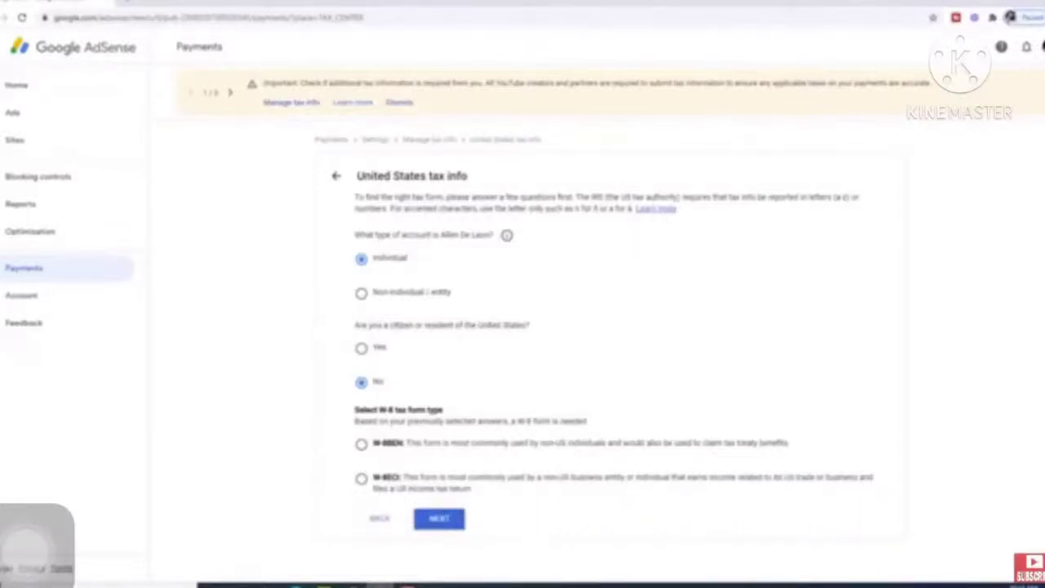
click(361, 444)
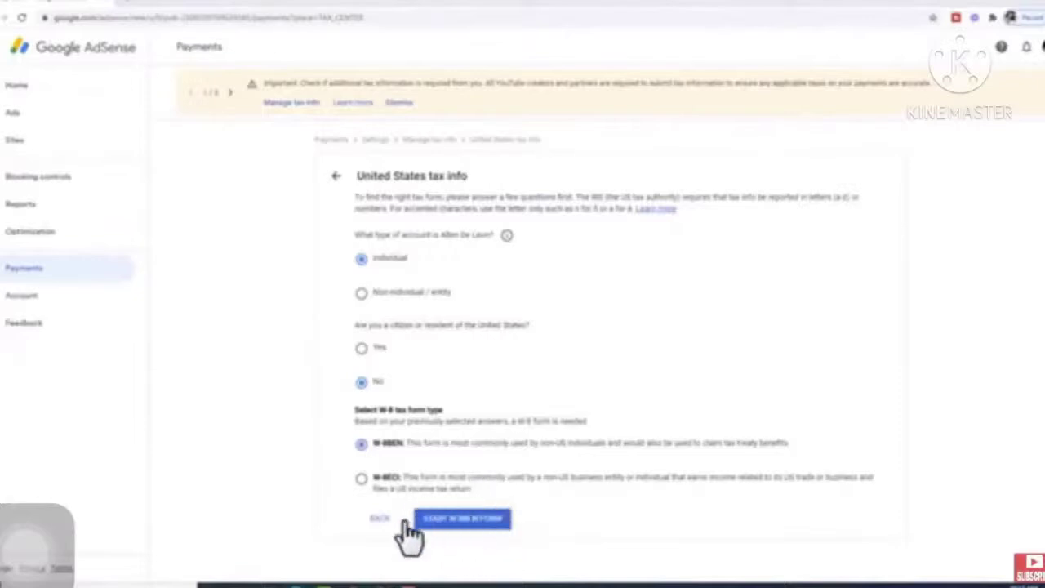
click(467, 520)
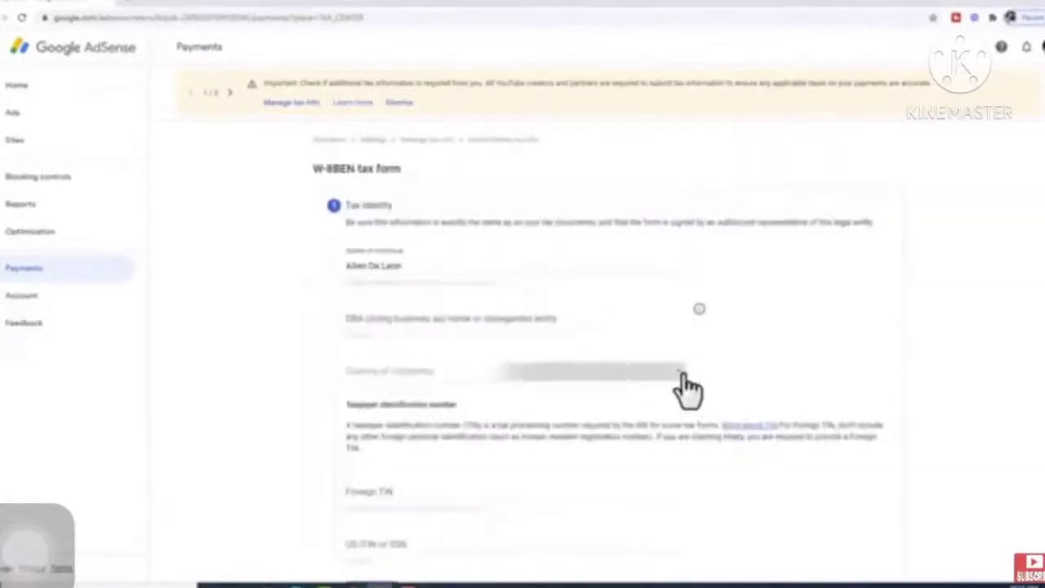
- Set the country of citizenship to Philippines in the Tax identity step
click(688, 390)
scroll(506, 367, down, 15)
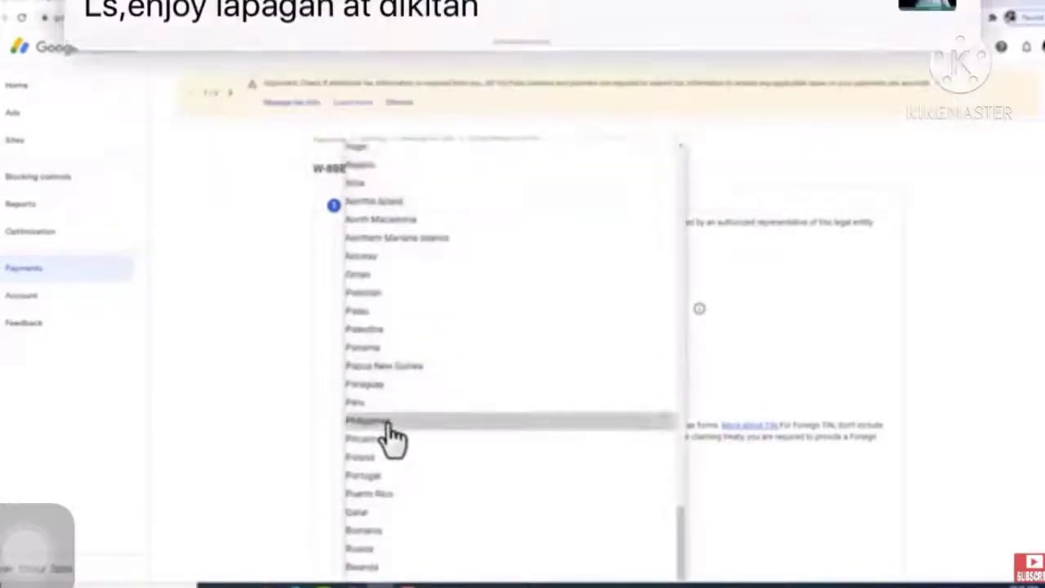
click(385, 422)
scroll(629, 382, down, 2)
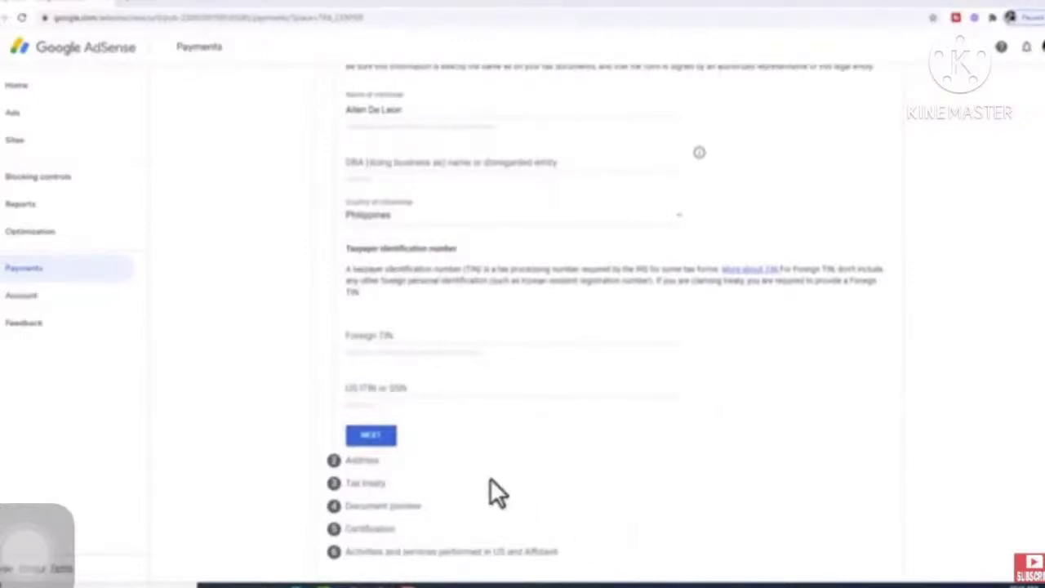
- On the address step, make the mailing address the same as the permanent residence address
click(381, 439)
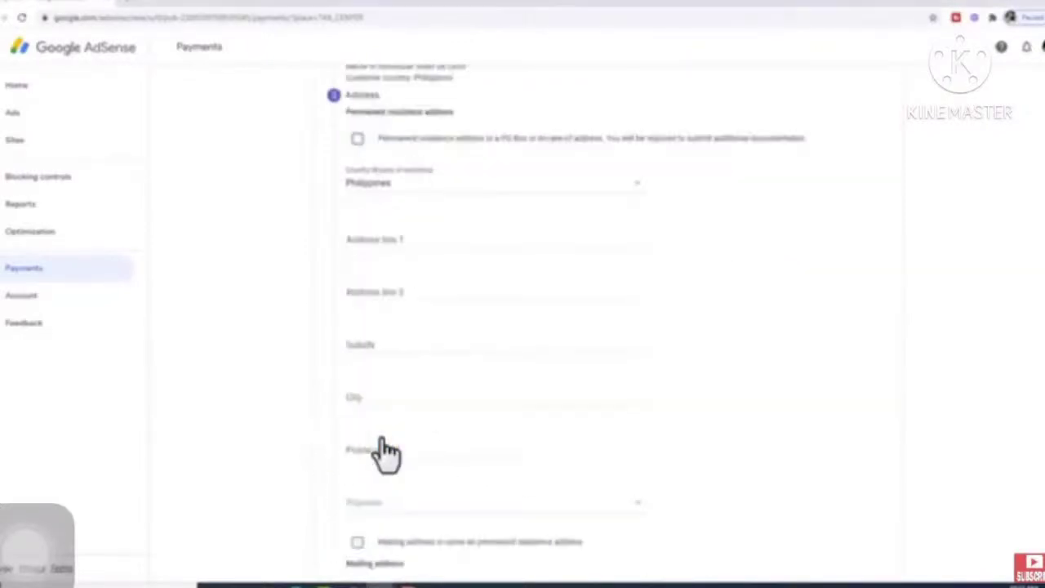
scroll(732, 433, up, 2)
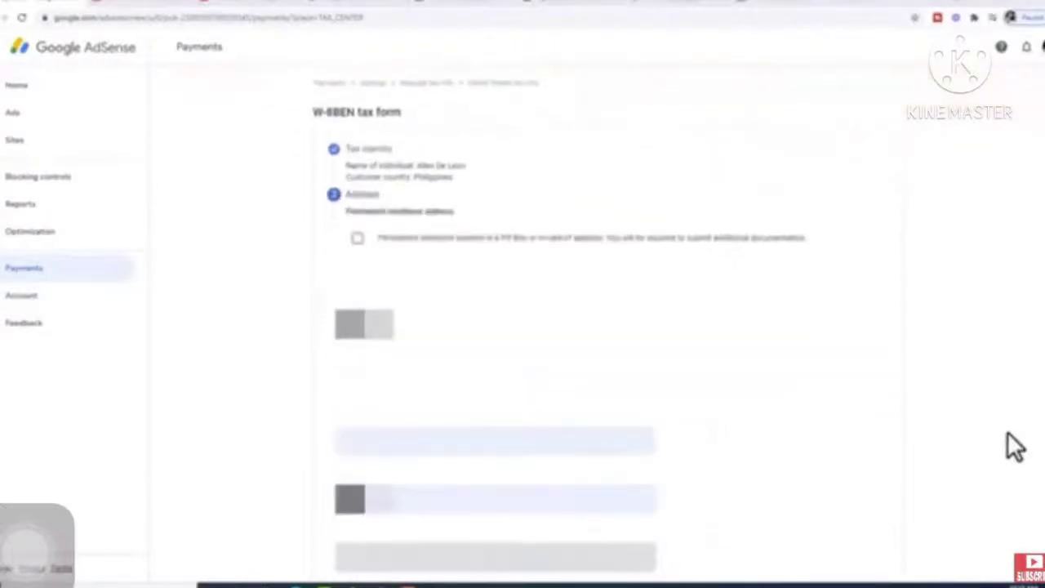
scroll(1007, 431, down, 3)
scroll(1007, 433, down, 4)
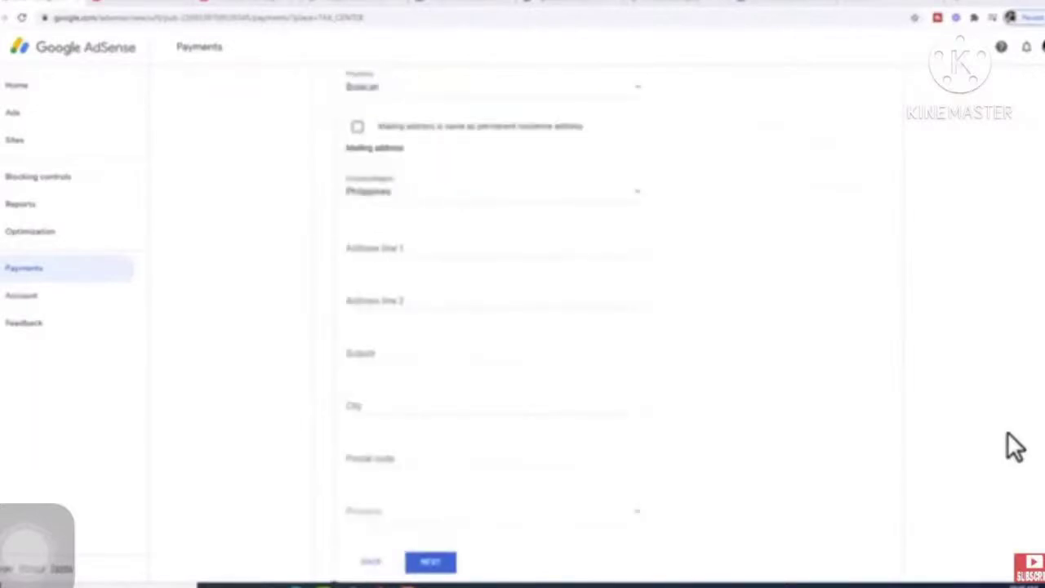
click(358, 129)
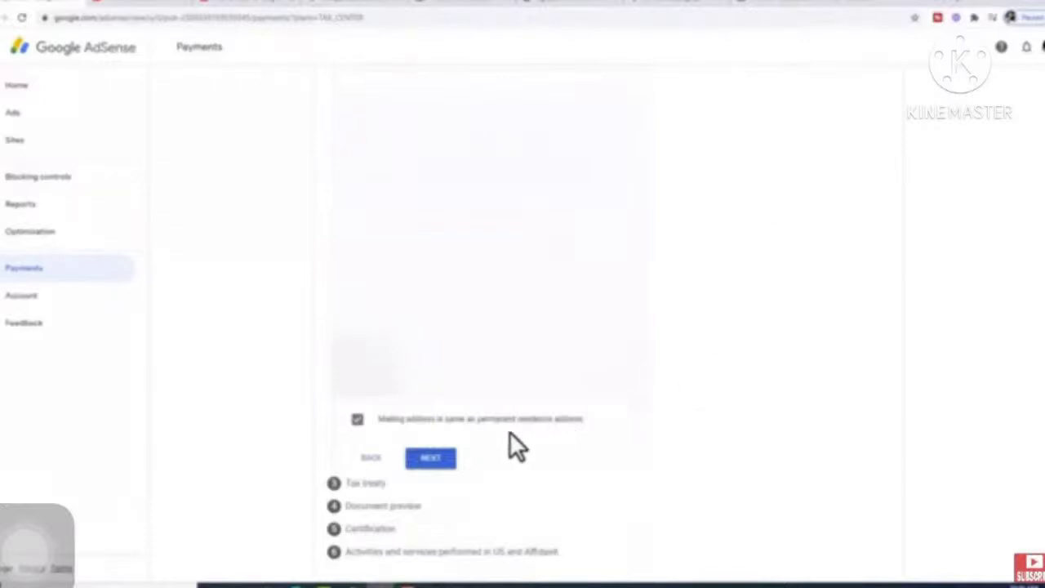
- Claim a reduced treaty rate as a resident of the Philippines, with Philippines as the treaty country
click(430, 459)
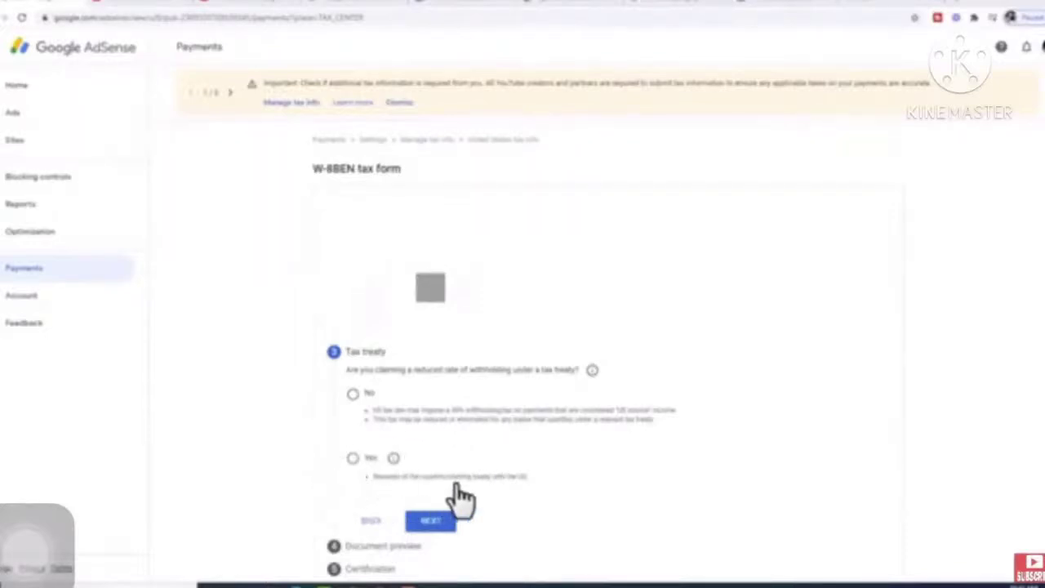
click(353, 459)
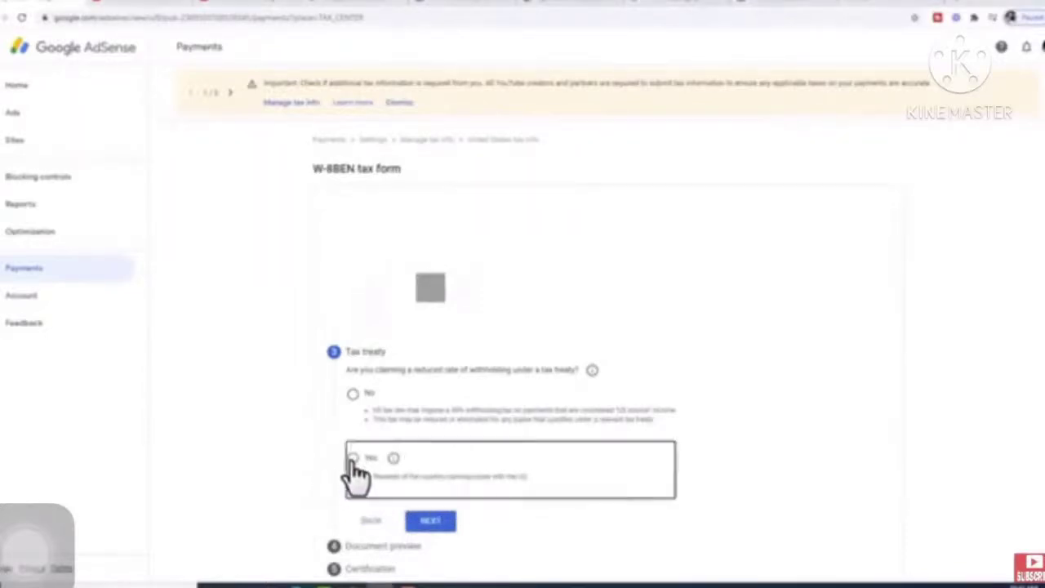
scroll(286, 465, down, 3)
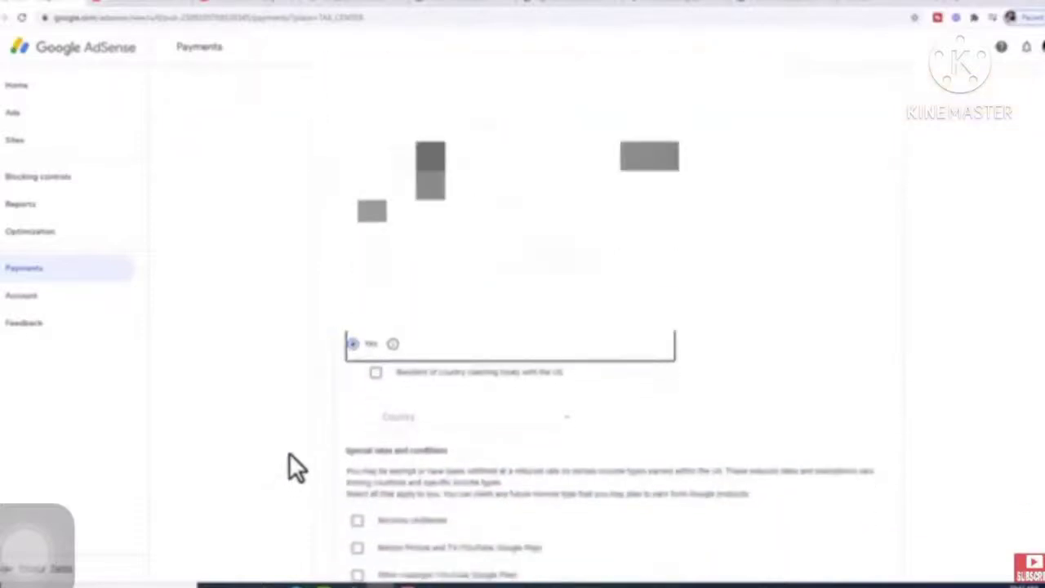
click(565, 418)
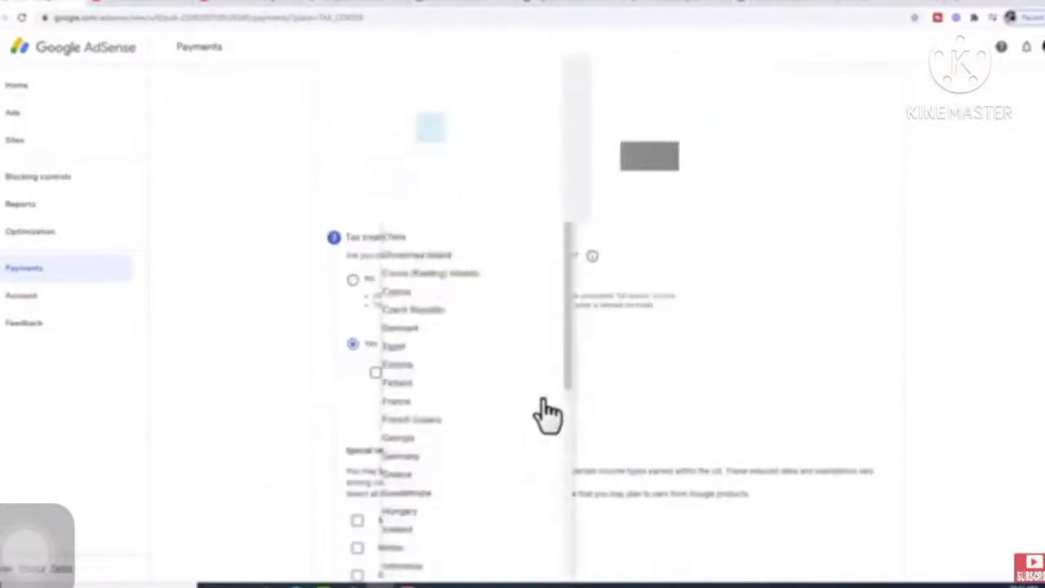
scroll(503, 377, down, 6)
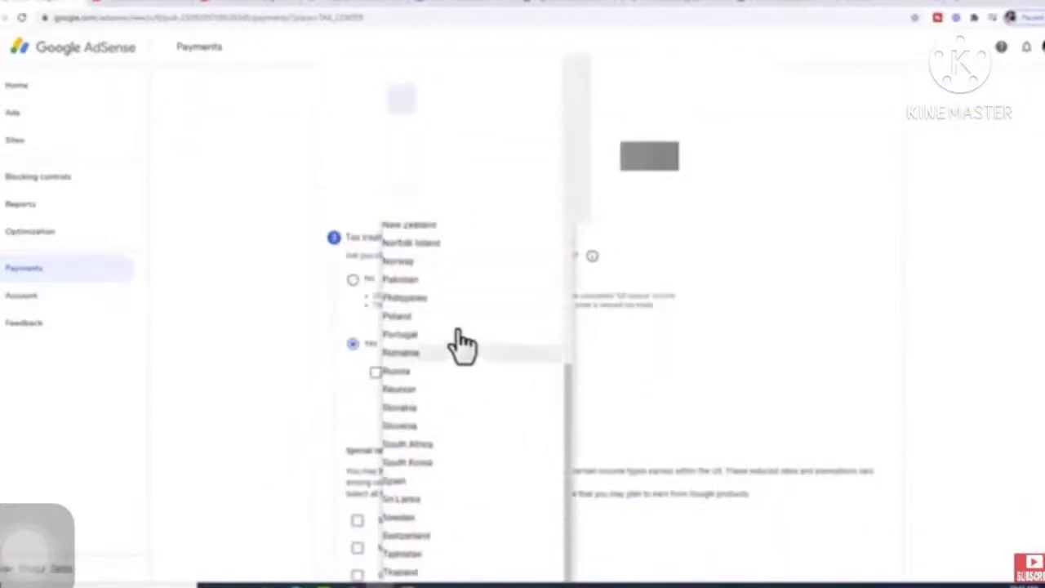
click(426, 300)
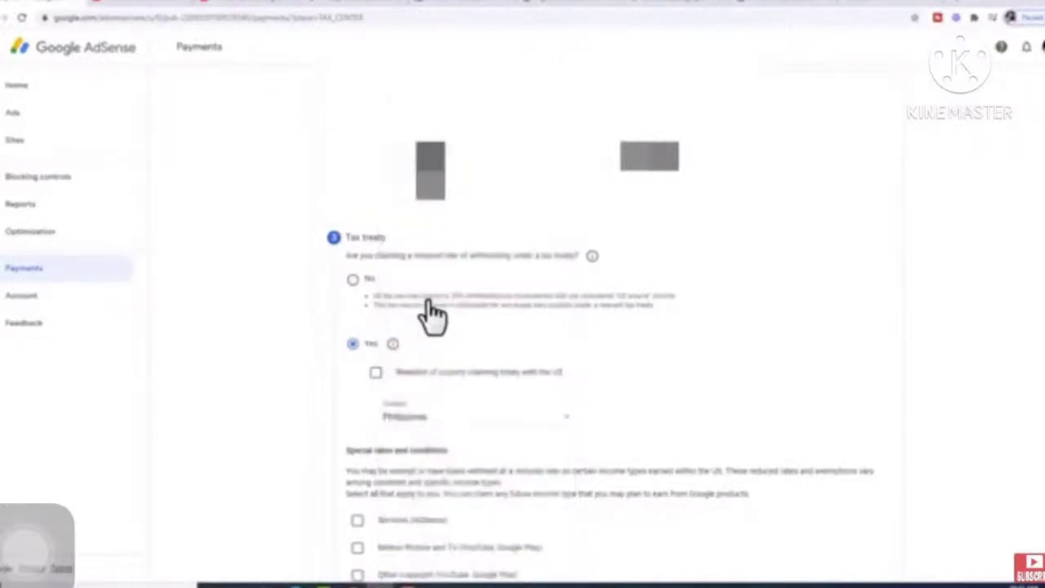
click(375, 372)
scroll(571, 330, down, 3)
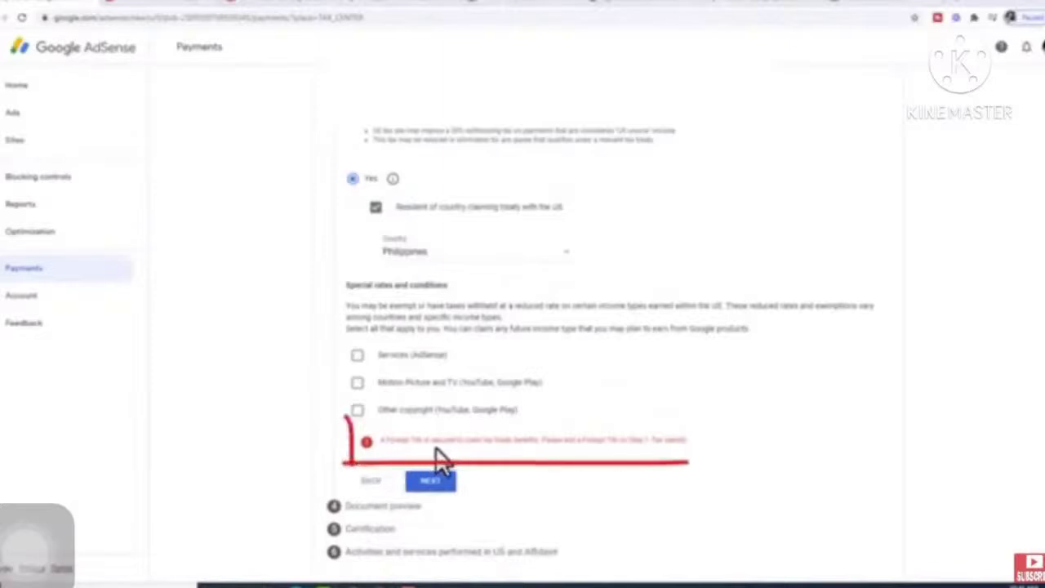
- Go back to Tax identity, enter the Foreign TIN, and return to the Tax treaty step
click(373, 481)
click(373, 377)
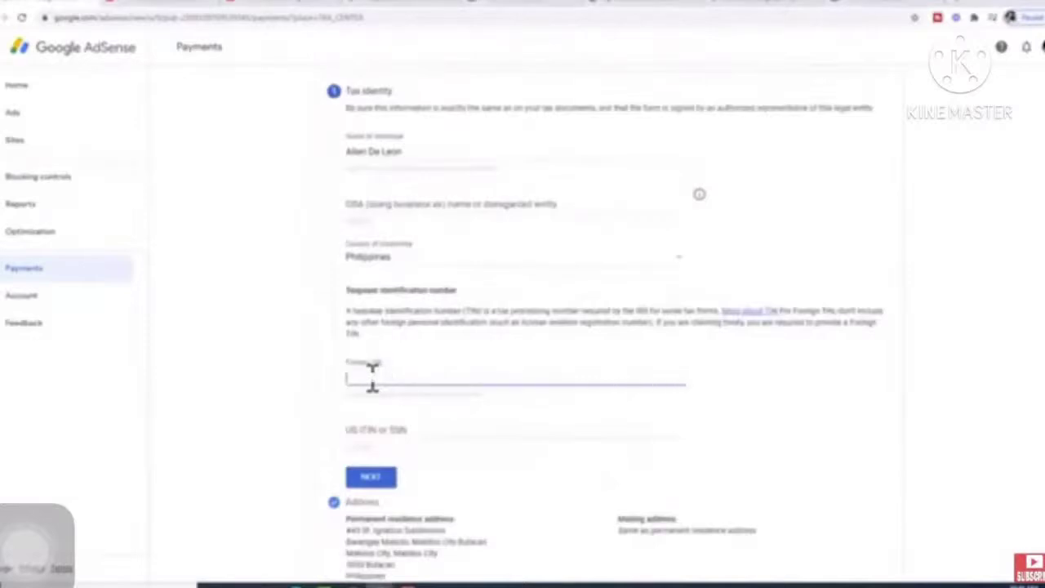
text(9)
key(ctrl+v)
click(380, 480)
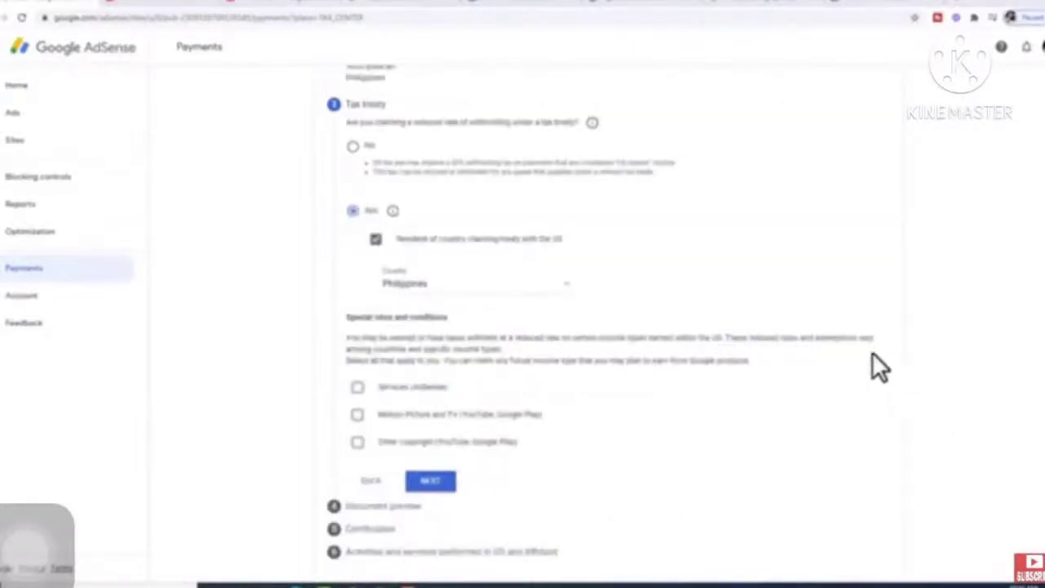
- Claim treaty benefits for Services income under Article 8 paragraph 1 at 0% withholding
click(357, 387)
scroll(516, 399, down, 1)
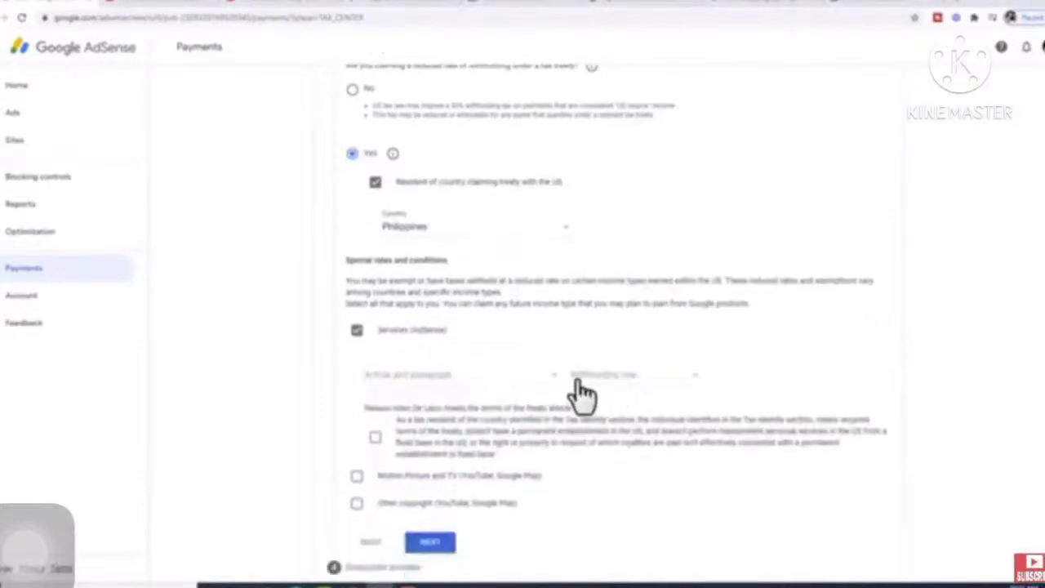
click(446, 377)
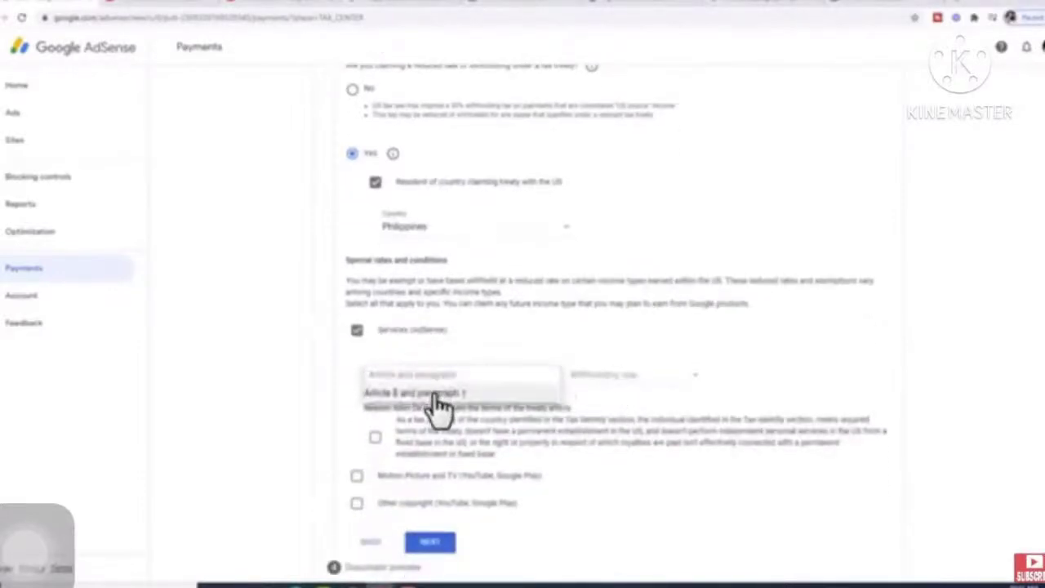
click(434, 395)
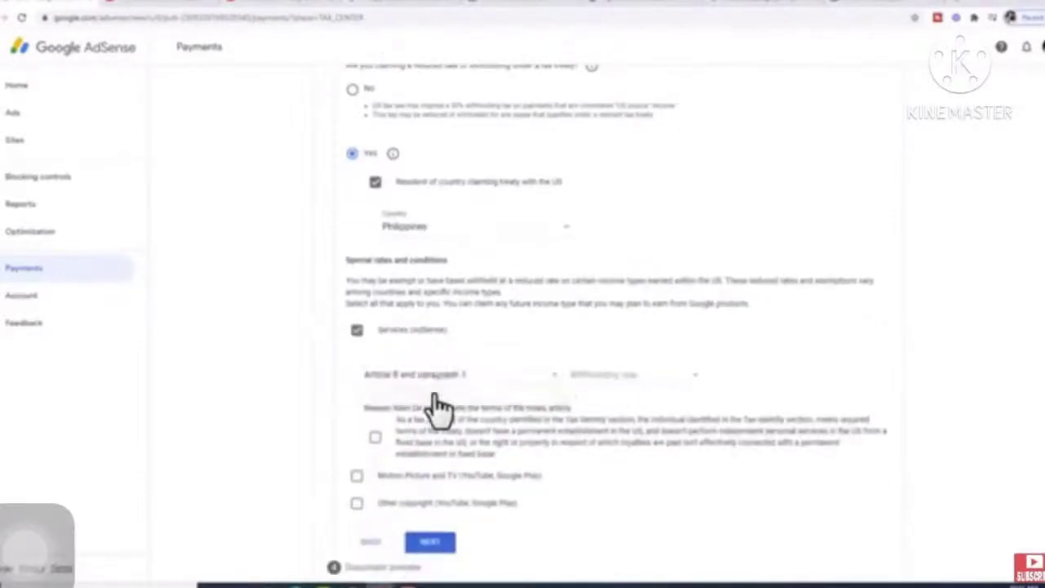
click(693, 381)
click(621, 394)
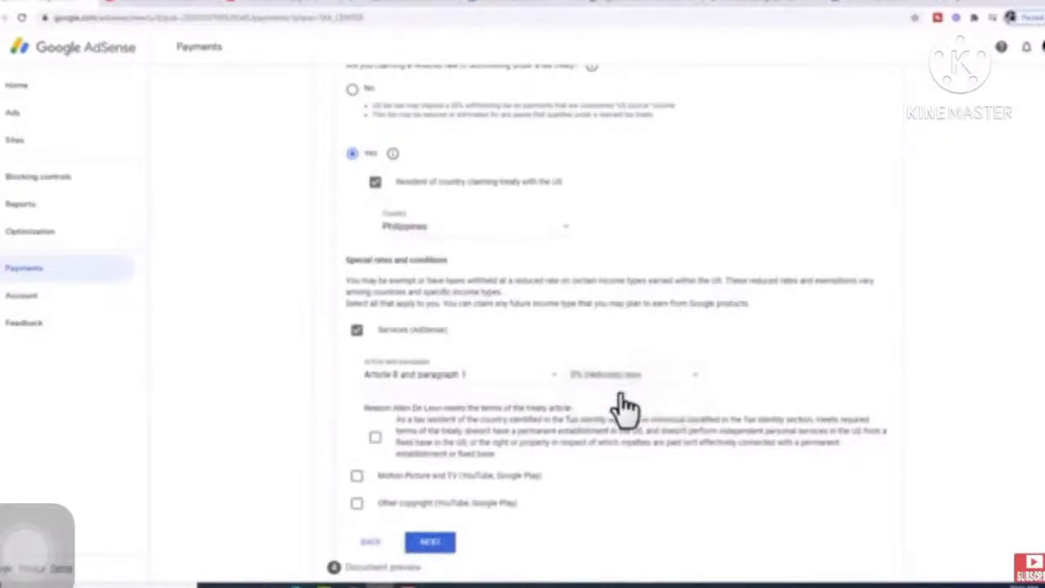
scroll(721, 339, down, 1)
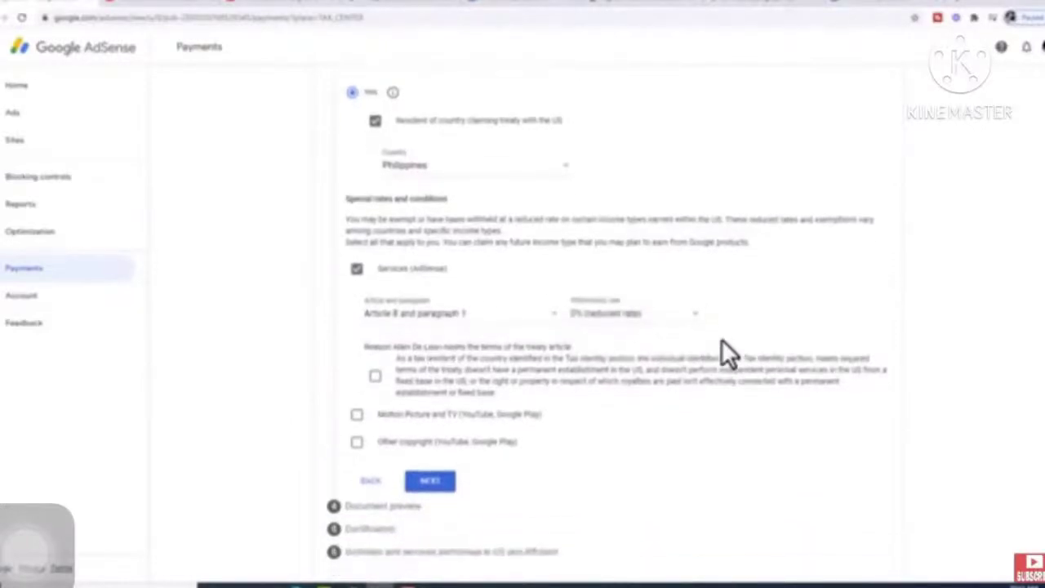
click(374, 377)
- Claim Motion Picture and TV income under Article 13 paragraph 2A at 15% withholding
click(358, 417)
scroll(489, 417, down, 2)
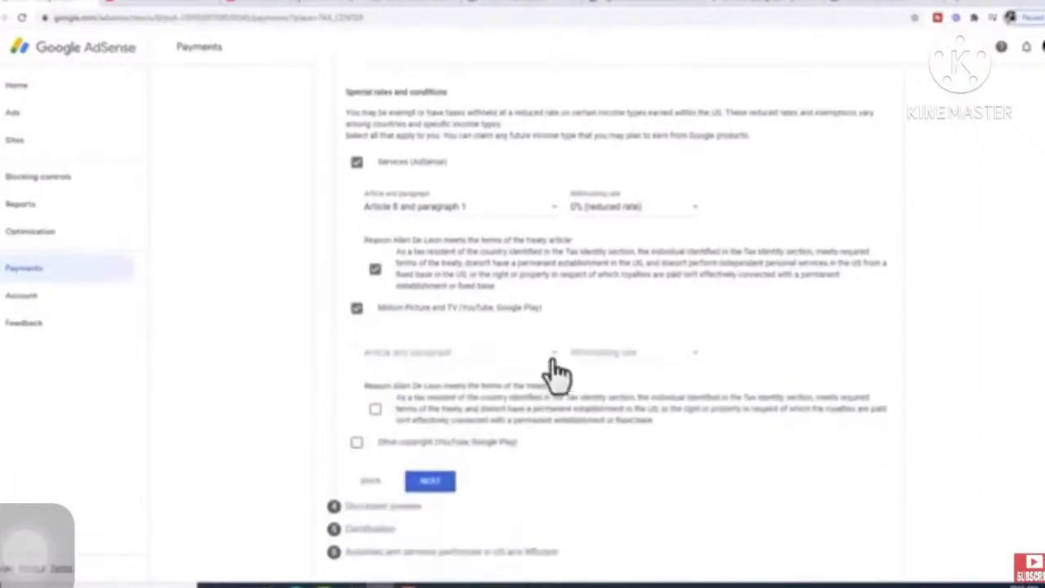
click(555, 369)
click(478, 380)
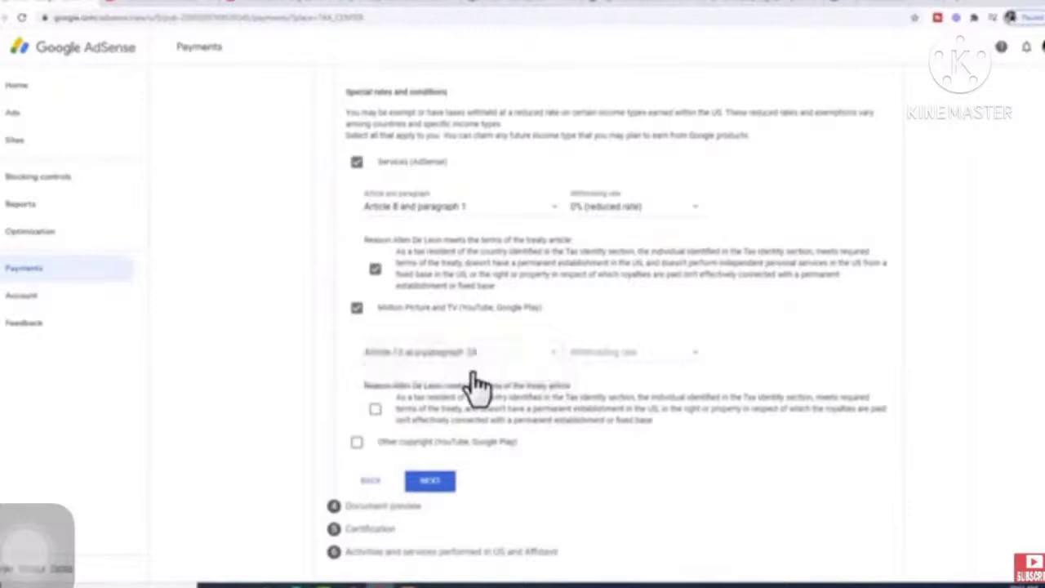
click(692, 366)
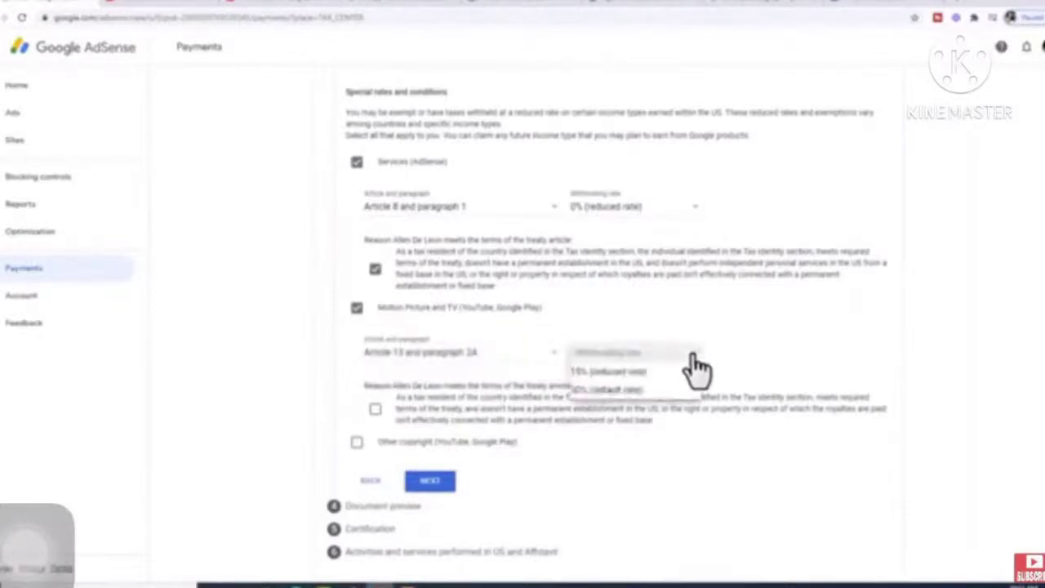
click(638, 372)
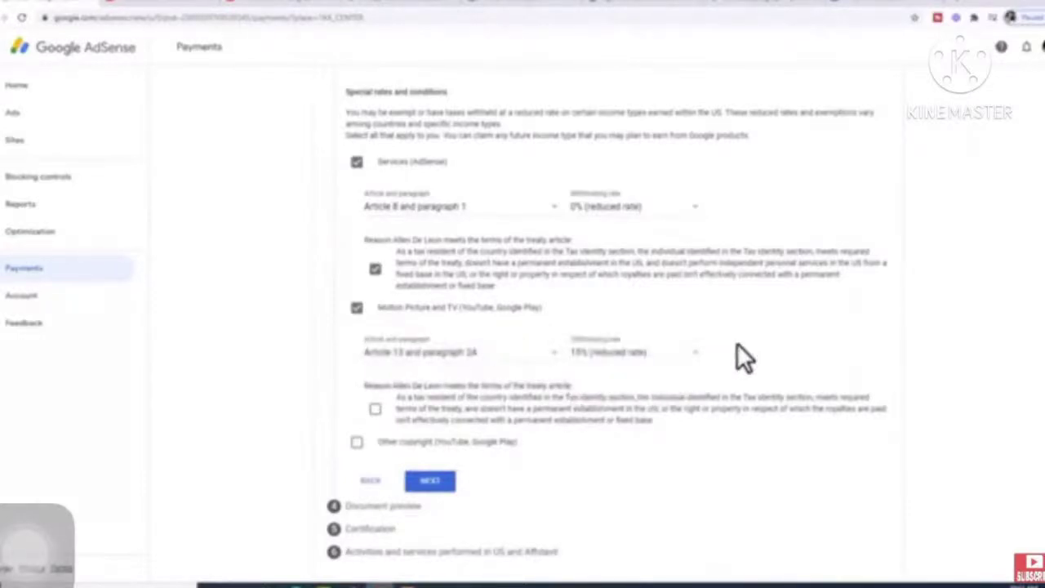
click(375, 410)
- Claim Other copyright income under Article 13 paragraph 2A at 15%, then go to Document preview
click(358, 445)
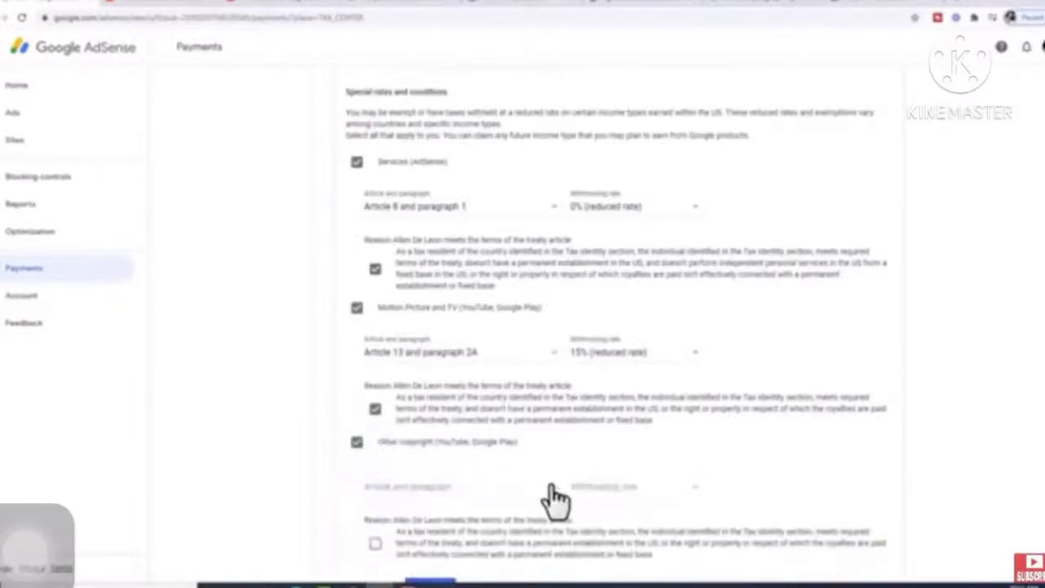
click(492, 506)
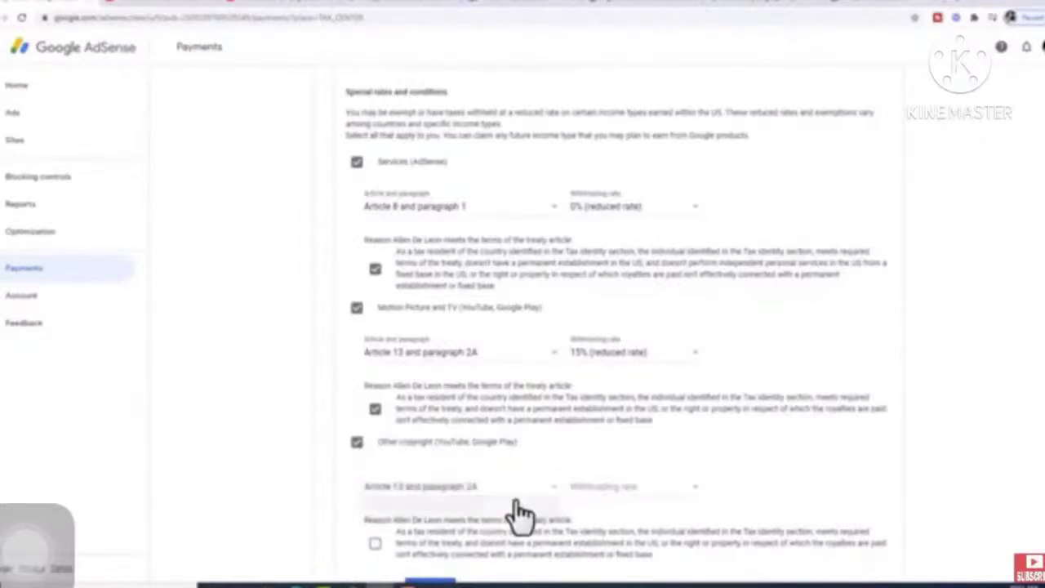
click(694, 493)
click(653, 506)
scroll(759, 445, down, 3)
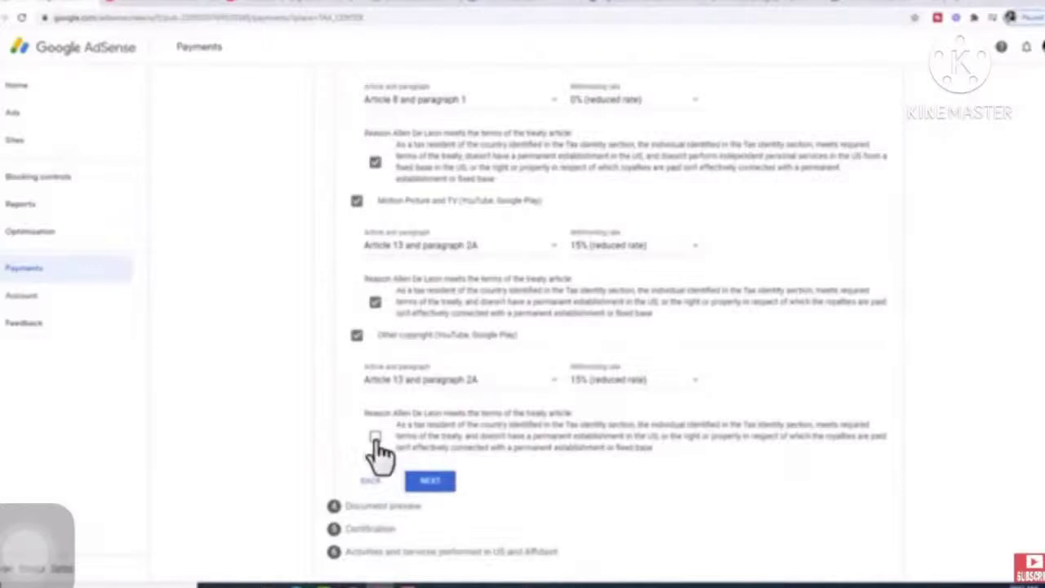
click(374, 437)
click(430, 480)
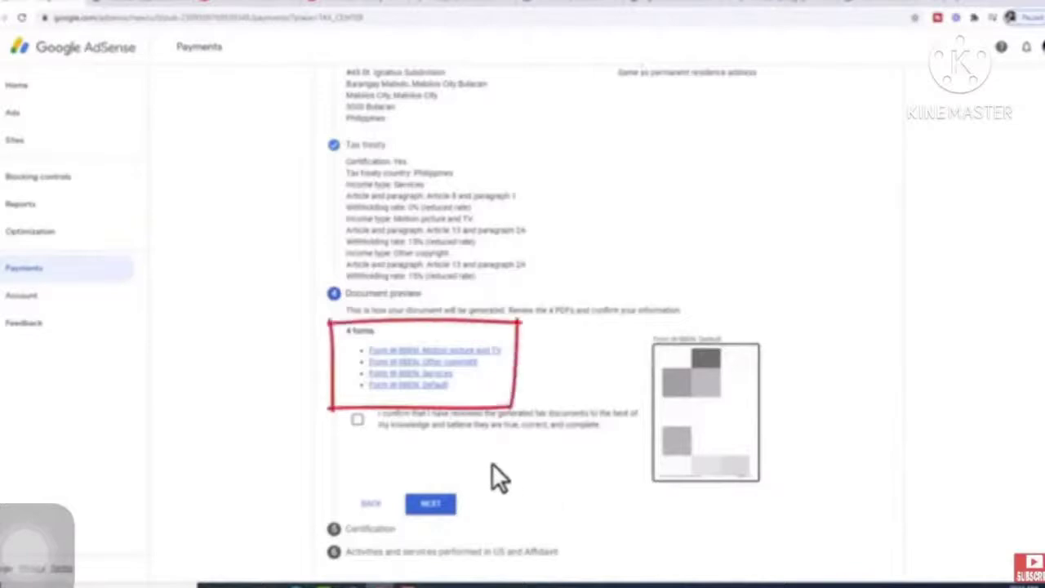
- Confirm the four tax forms were reviewed and sign with your full legal name as the listed person
click(358, 420)
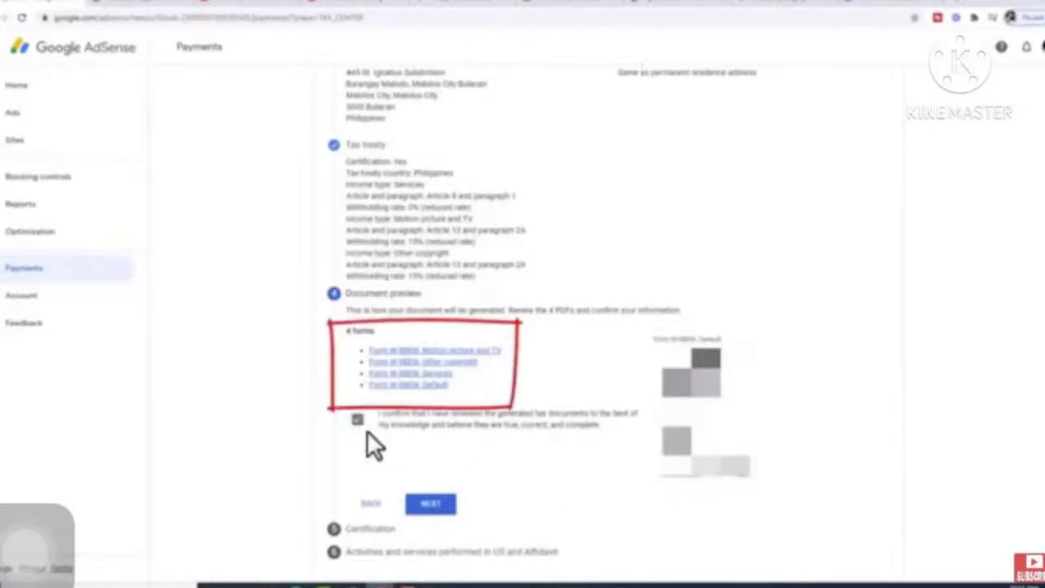
click(430, 506)
scroll(425, 514, down, 4)
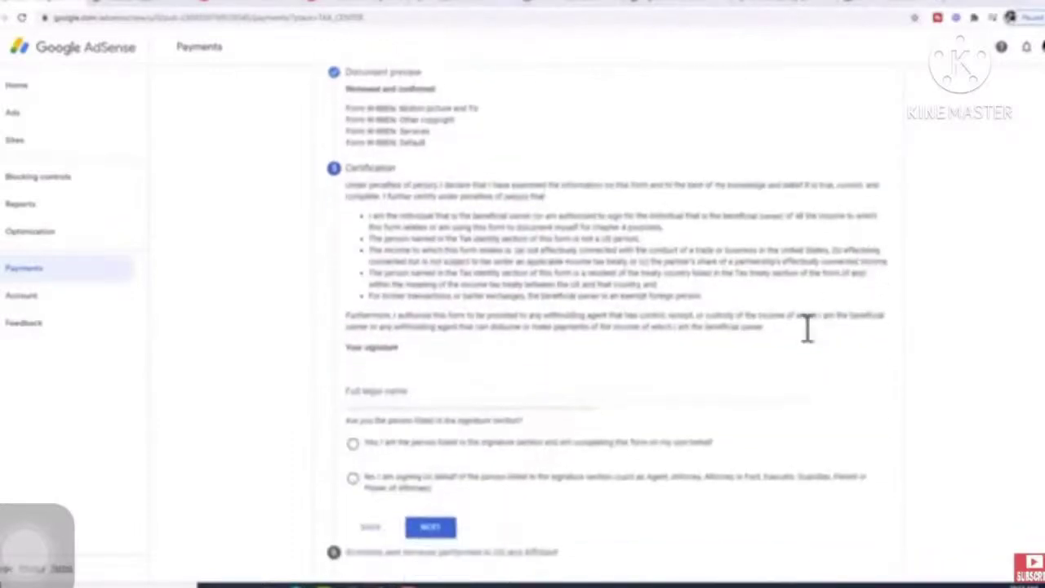
click(399, 389)
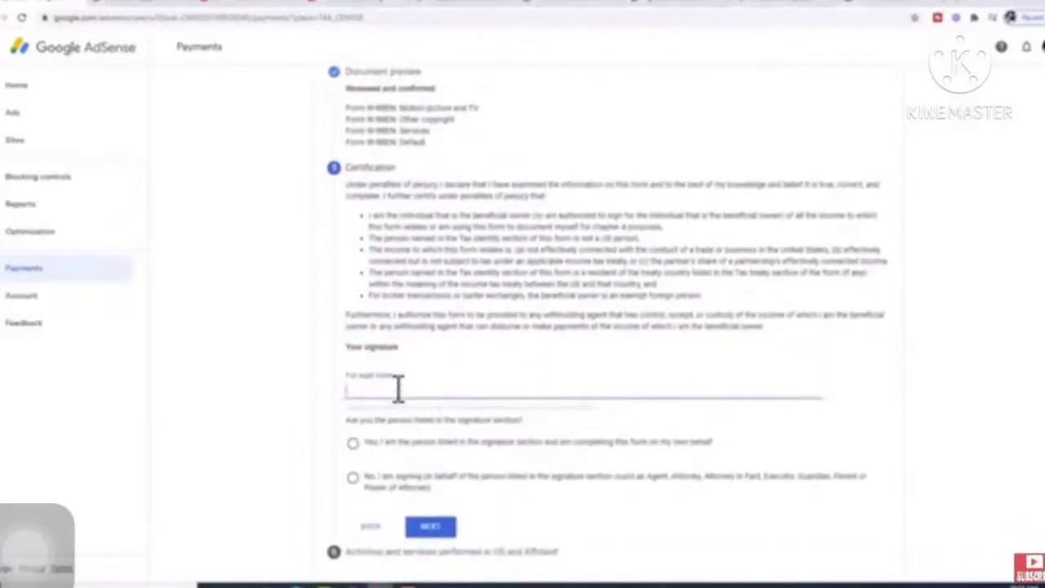
click(351, 444)
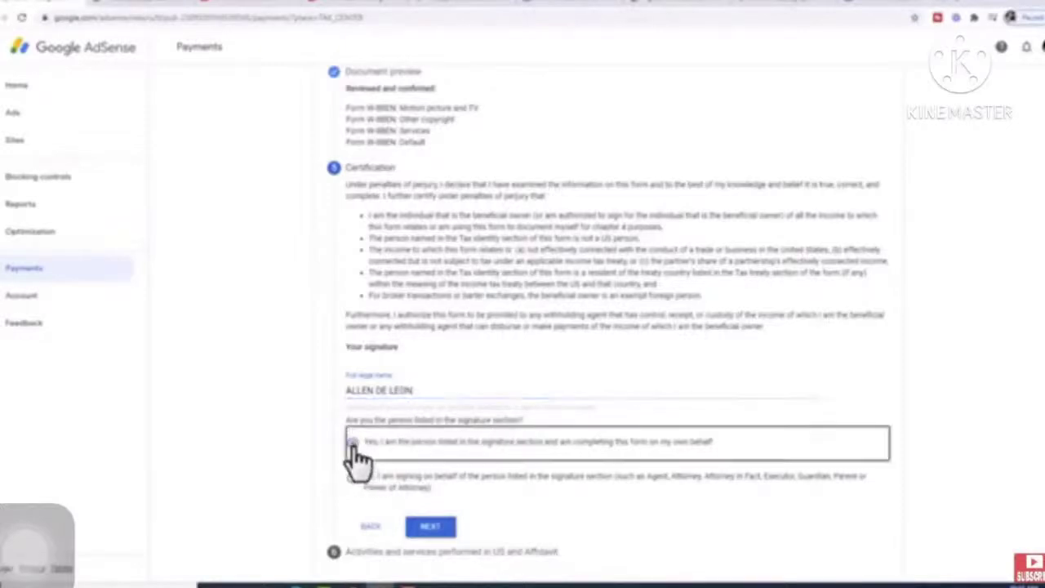
click(430, 528)
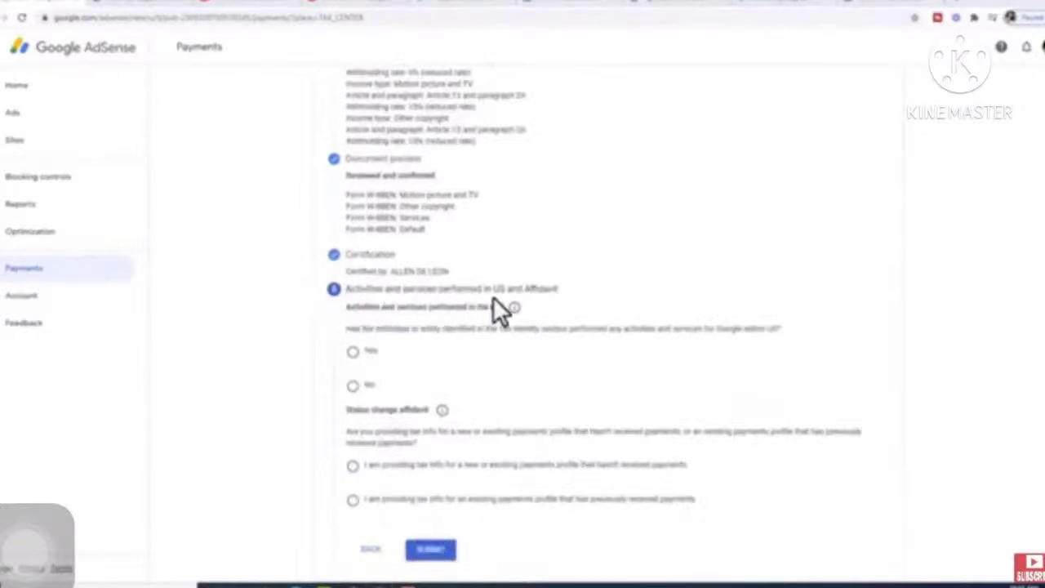
- Declare no US activities, certify services outside the US, mark an existing paid profile, and accept the perjury statement
click(353, 386)
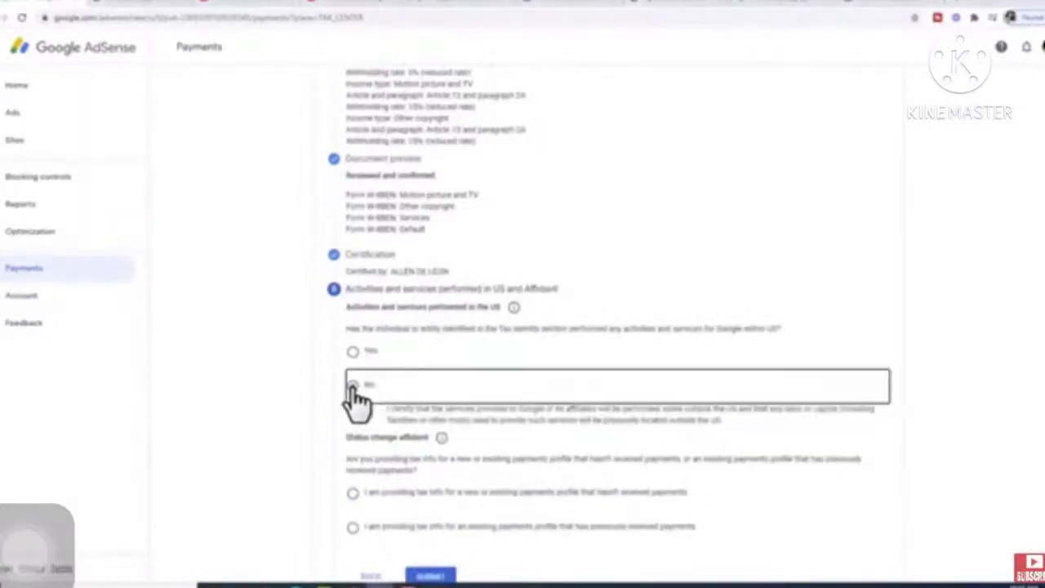
click(366, 416)
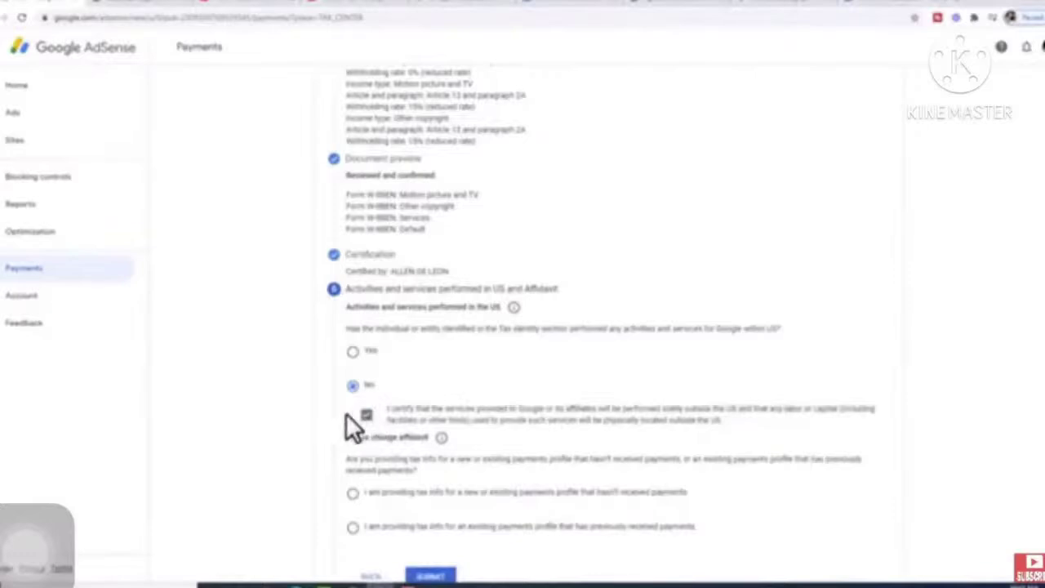
scroll(324, 410, down, 1)
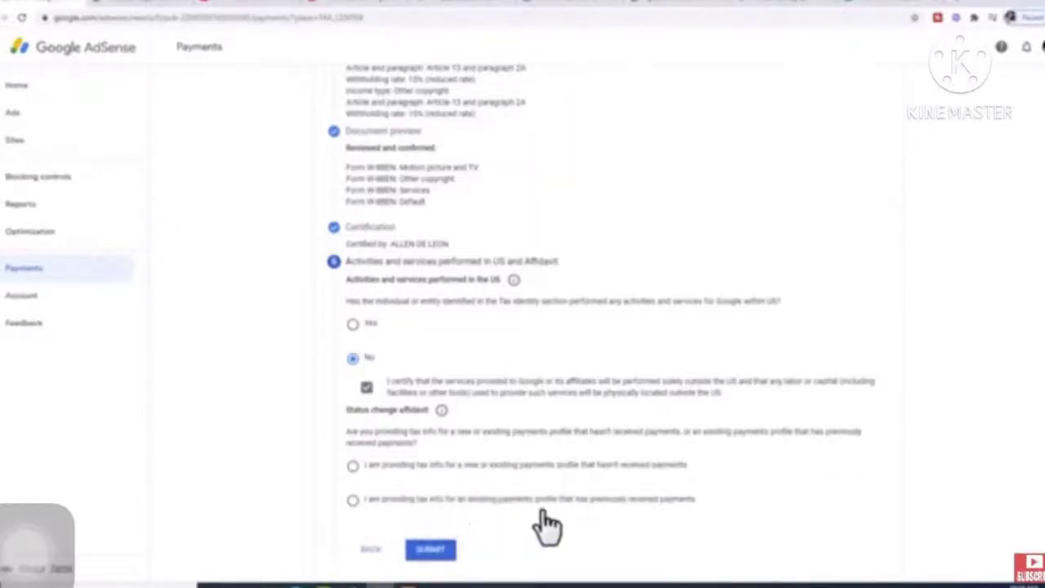
click(353, 502)
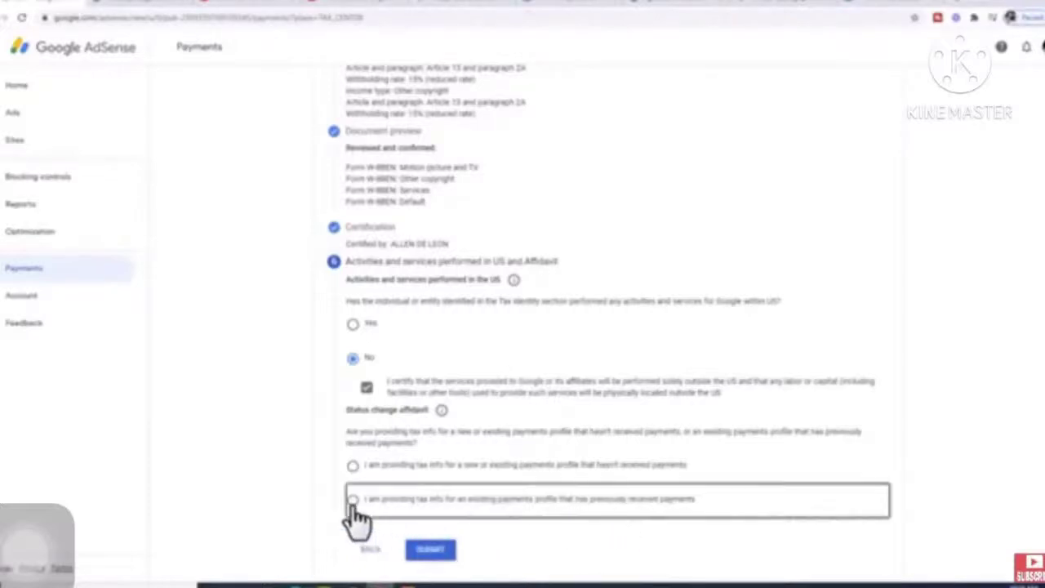
scroll(291, 494, down, 1)
click(367, 445)
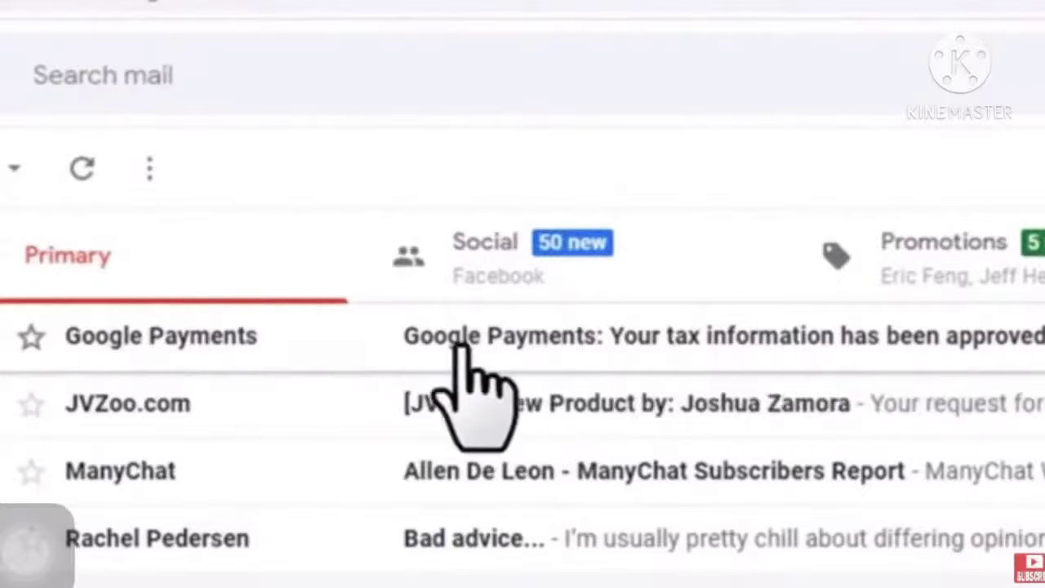
- Open the Google Payments 'tax information approved' email and follow its View tax info link
click(326, 343)
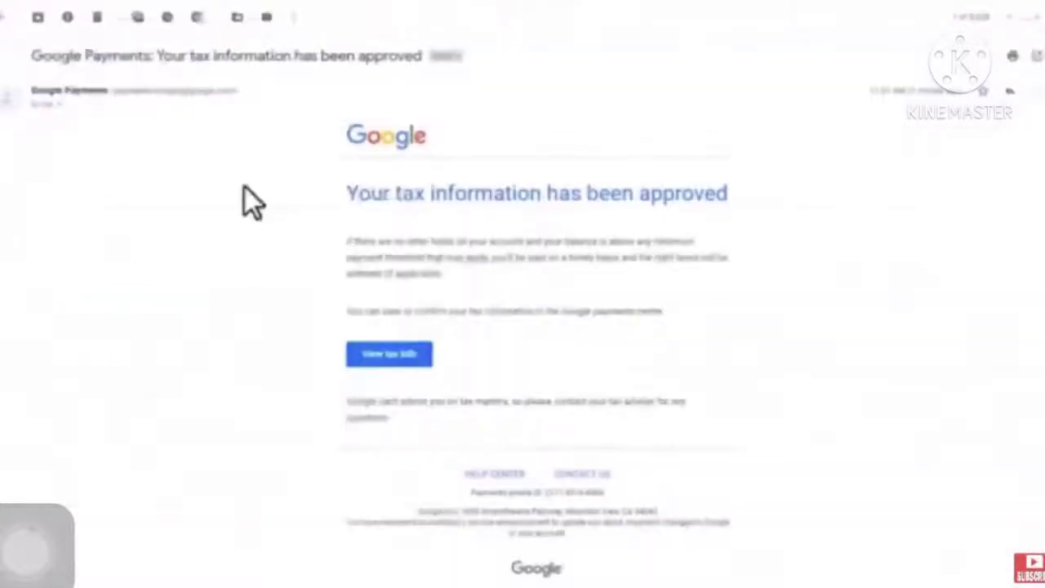
click(390, 354)
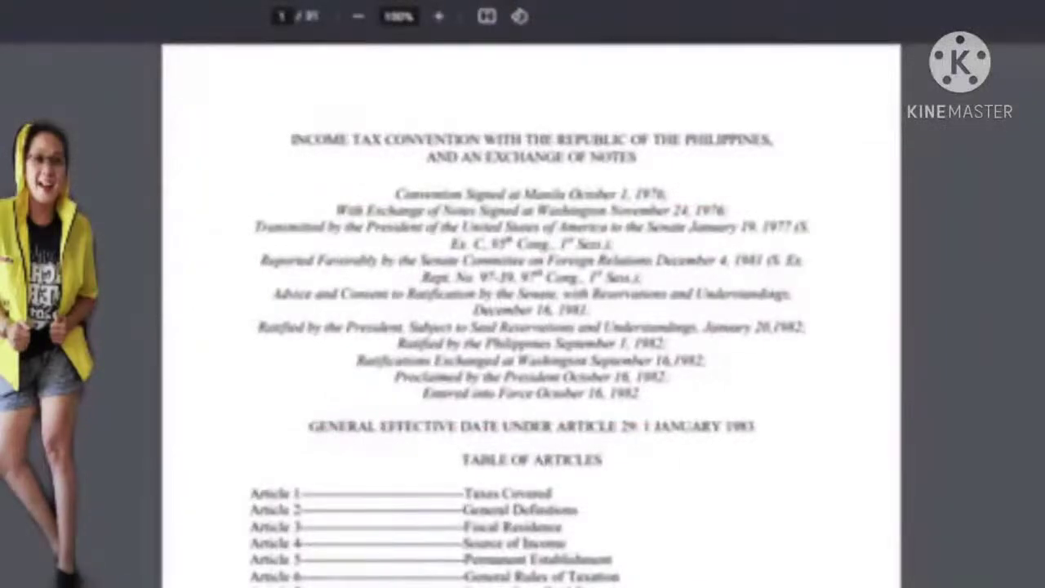
- Scroll the US–Philippines treaty PDF toward Article 13 Royalties, then pause the video
scroll(530, 326, down, 20)
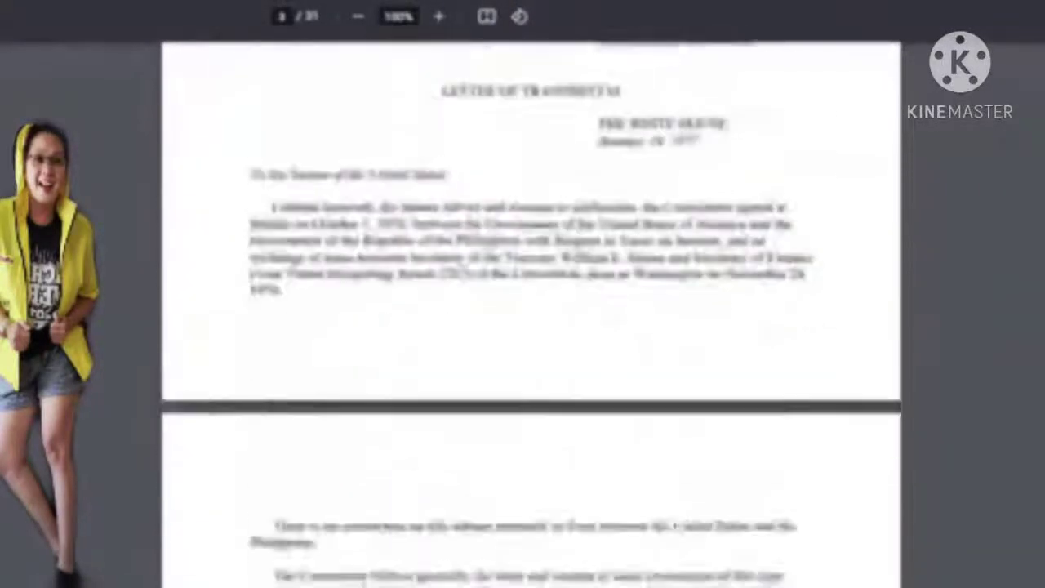
scroll(531, 327, down, 20)
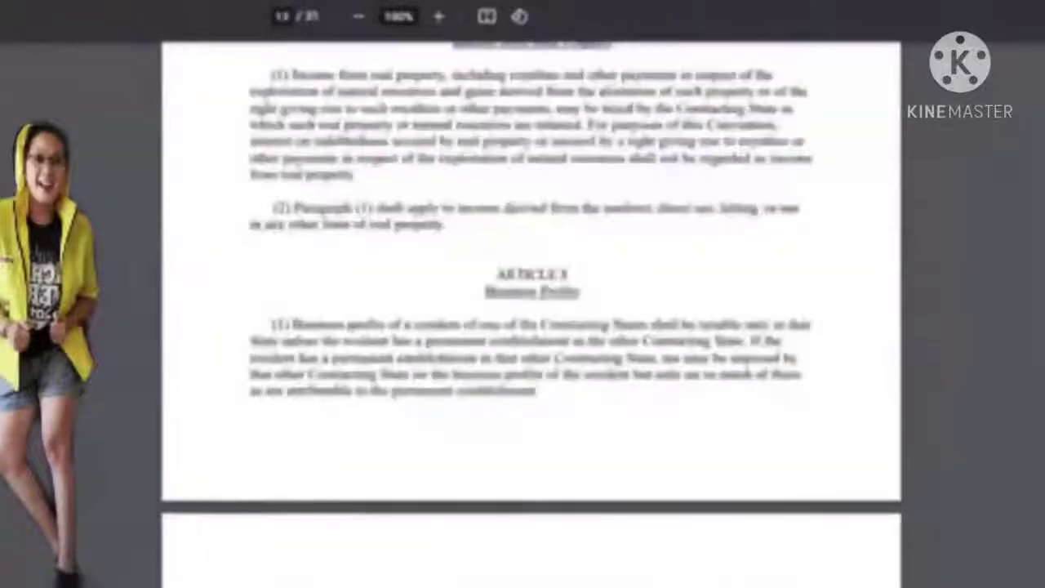
scroll(531, 326, down, 20)
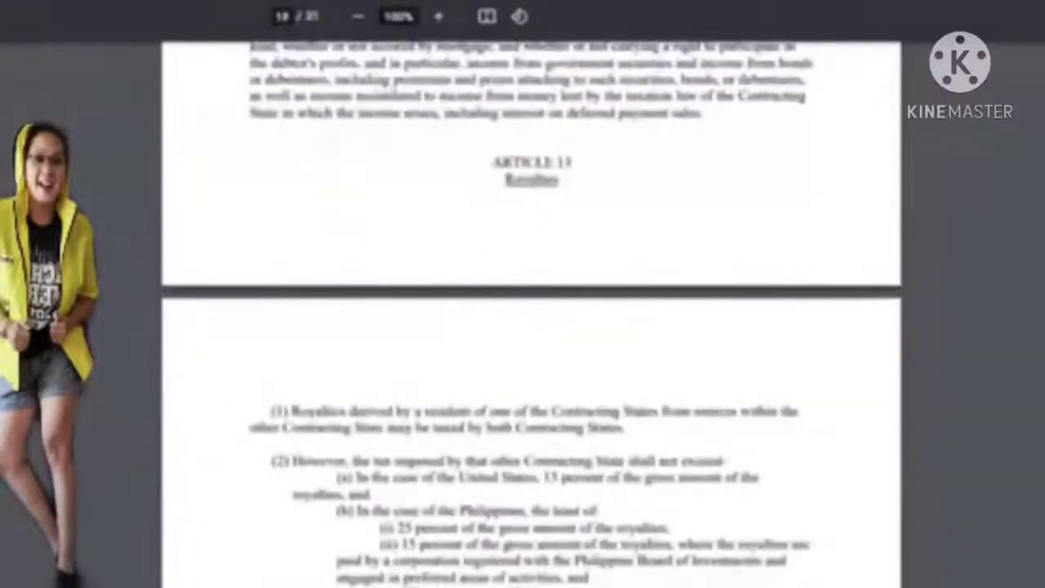
scroll(530, 327, down, 3)
scroll(530, 327, up, 3)
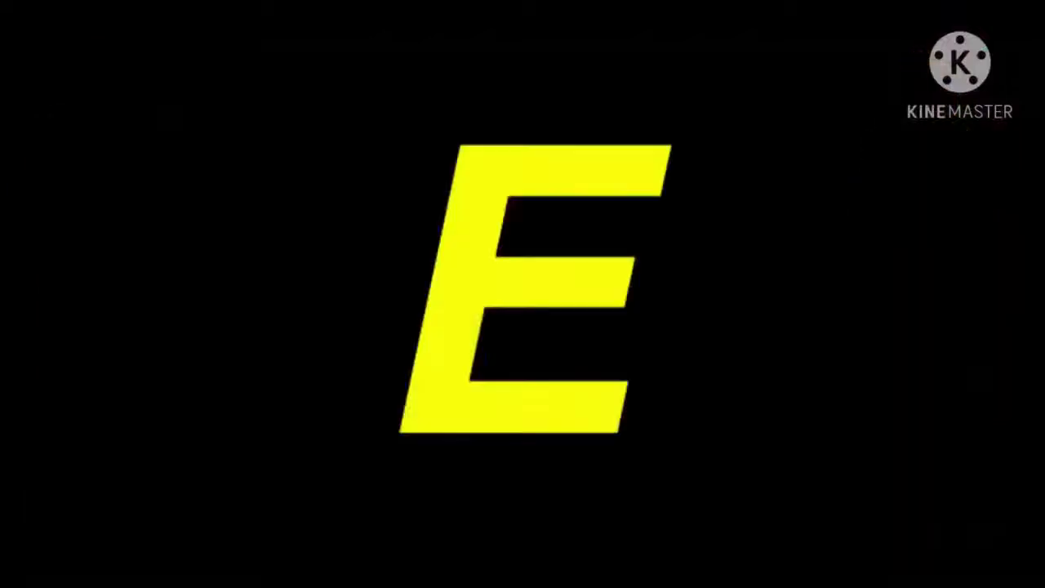
click(41, 569)
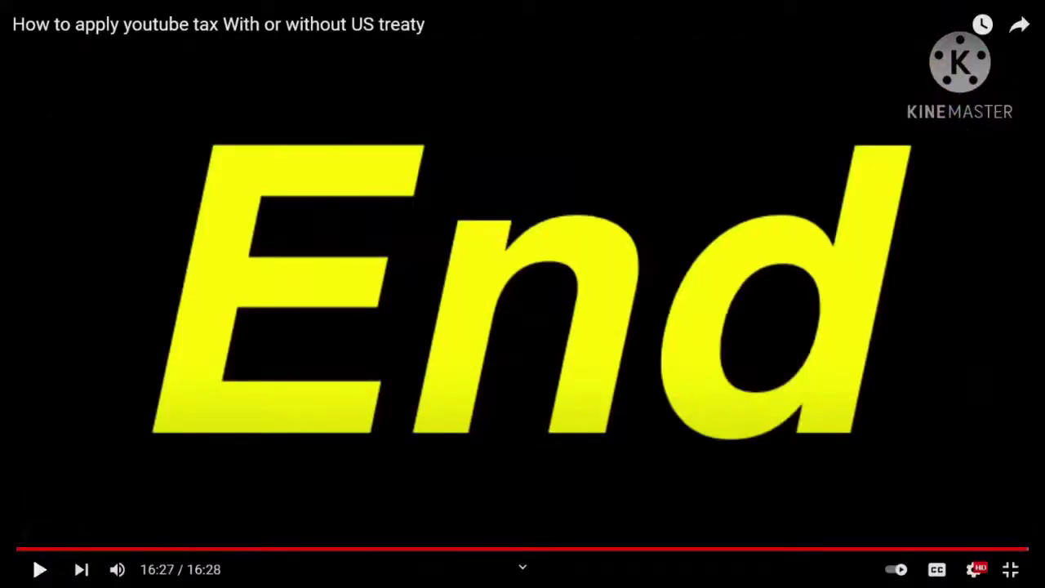